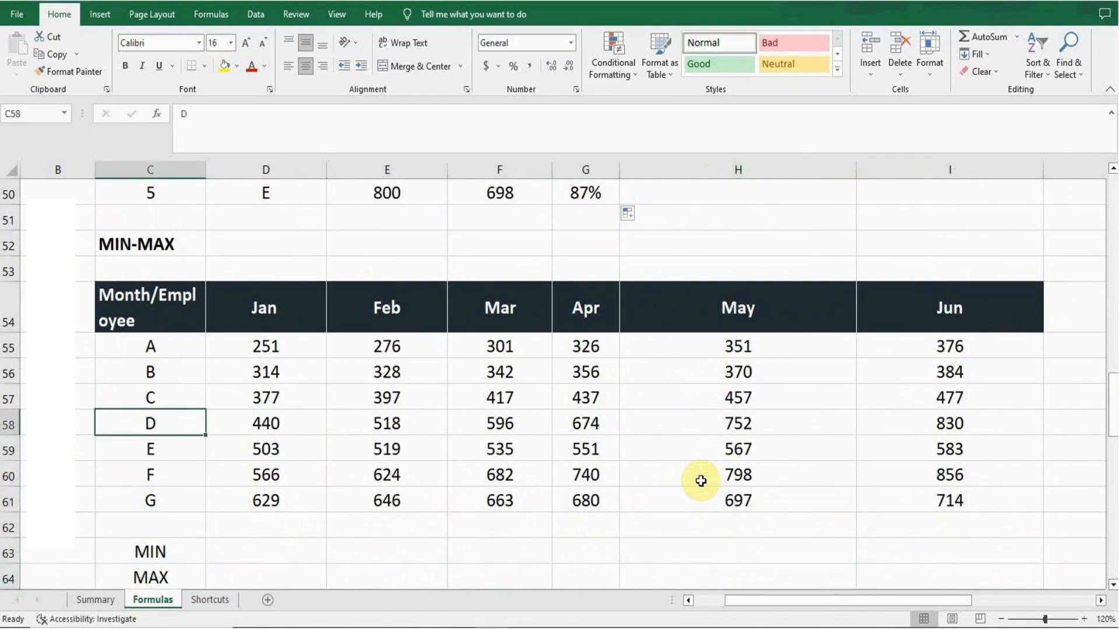
# Enter =MIN(D55:D61) in cell D63 to calculate the January minimum.
pyautogui.press('Down')
pyautogui.press('Down')
pyautogui.press('Down')
pyautogui.press('Down')
pyautogui.press('Down')
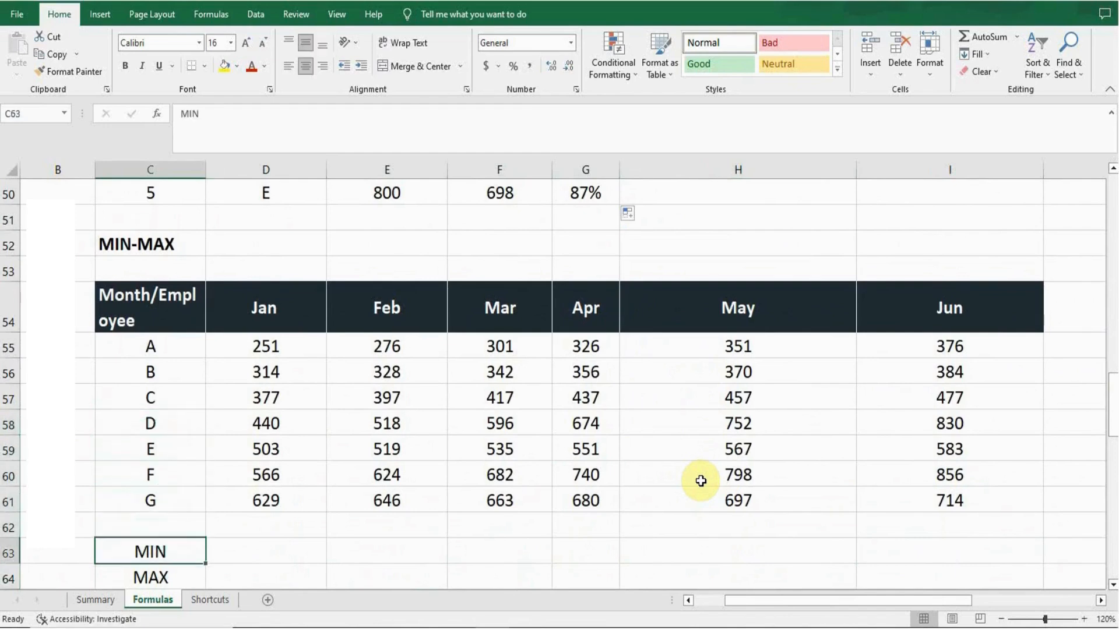
pyautogui.press('Right')
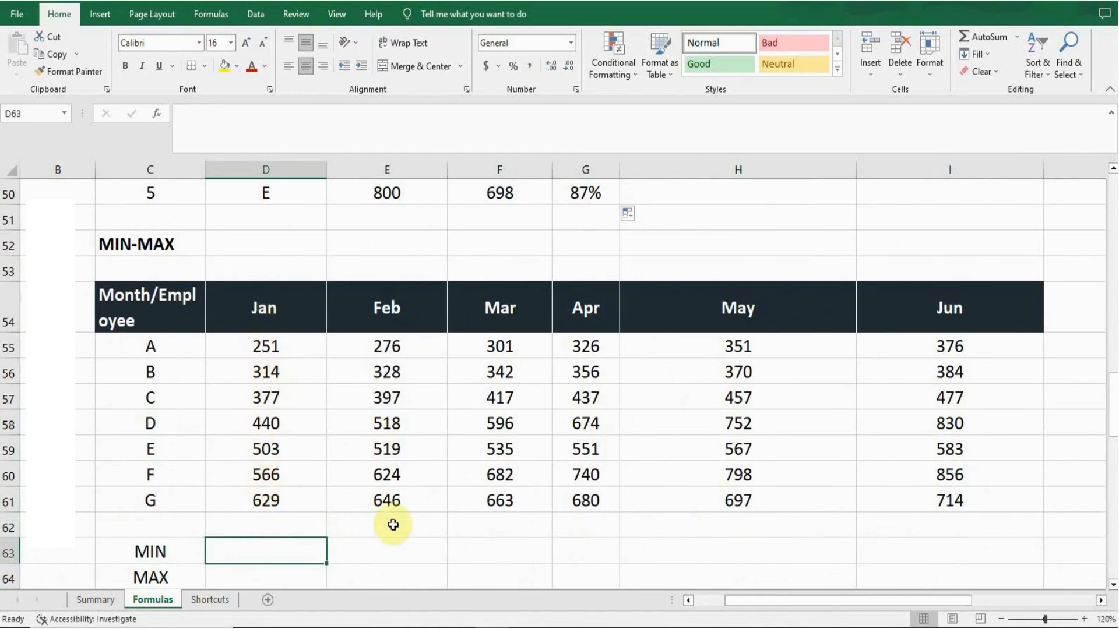
pyautogui.write('=')
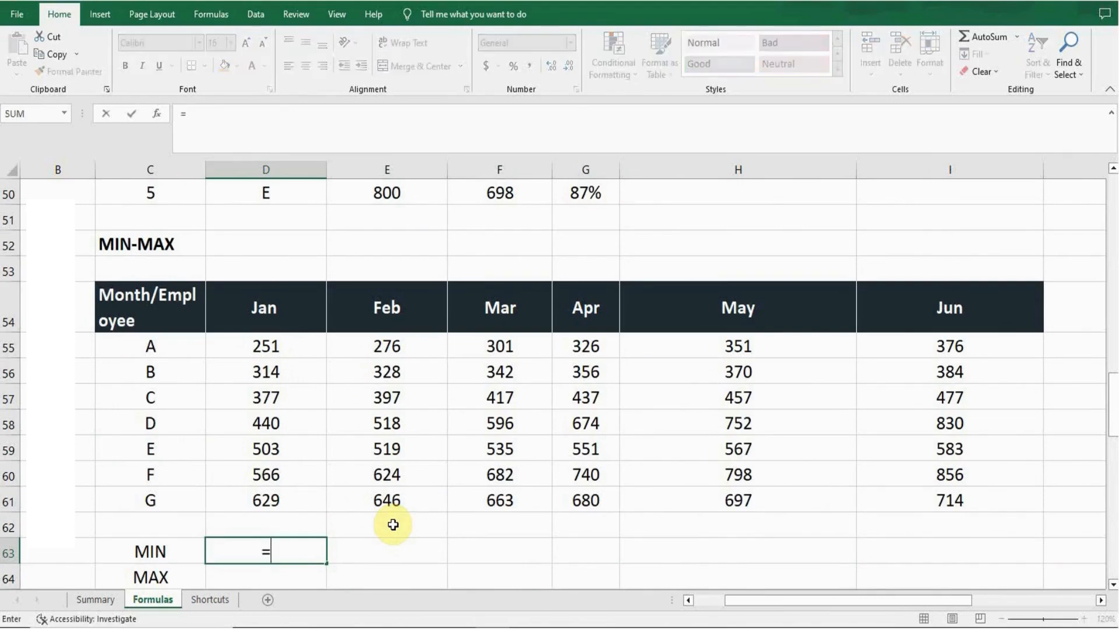
pyautogui.write('min')
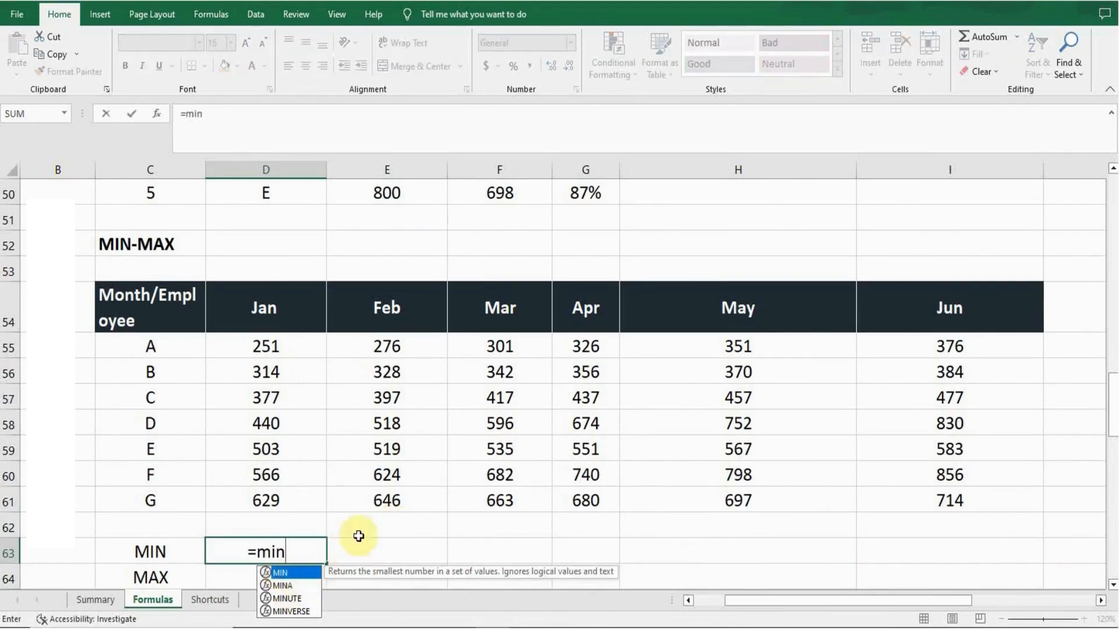
pyautogui.press('Tab')
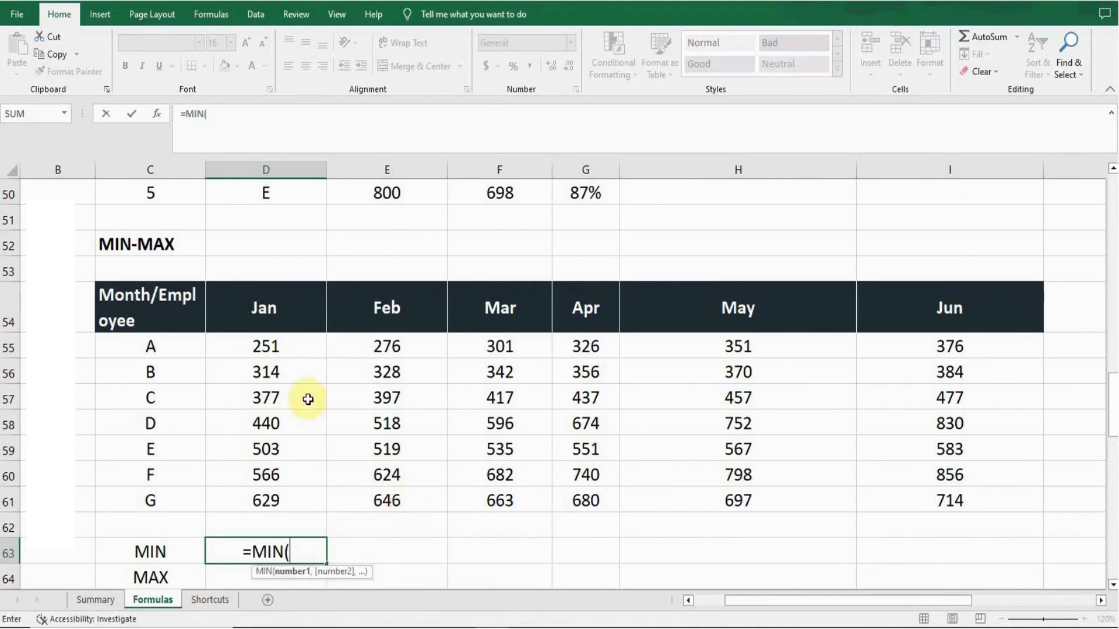
pyautogui.click(270, 345)
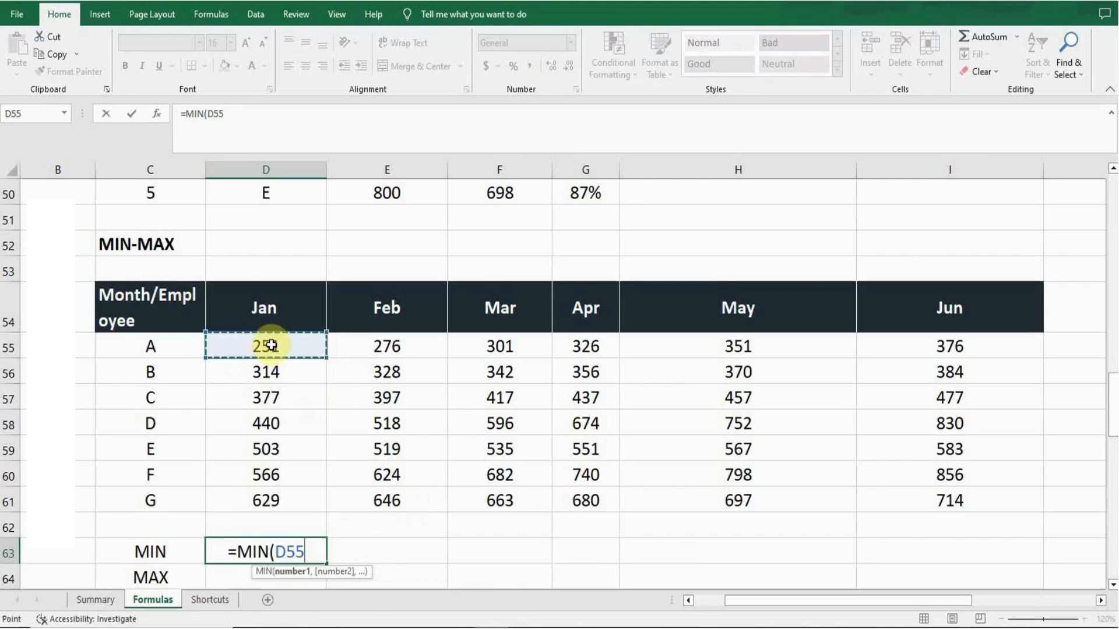
pyautogui.press('F8')
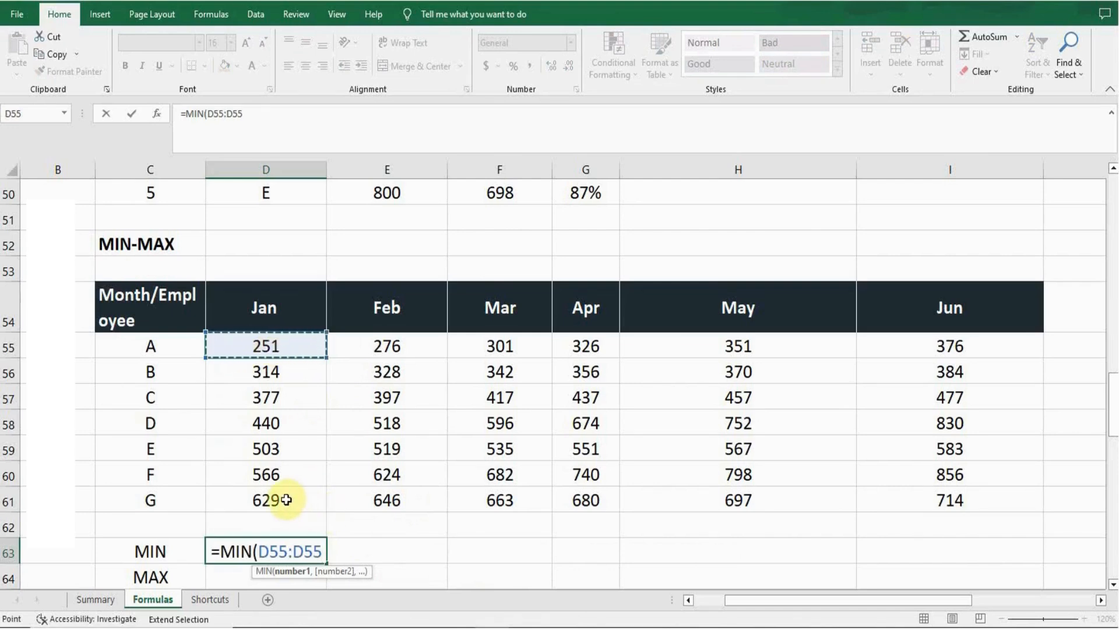
pyautogui.click(286, 500)
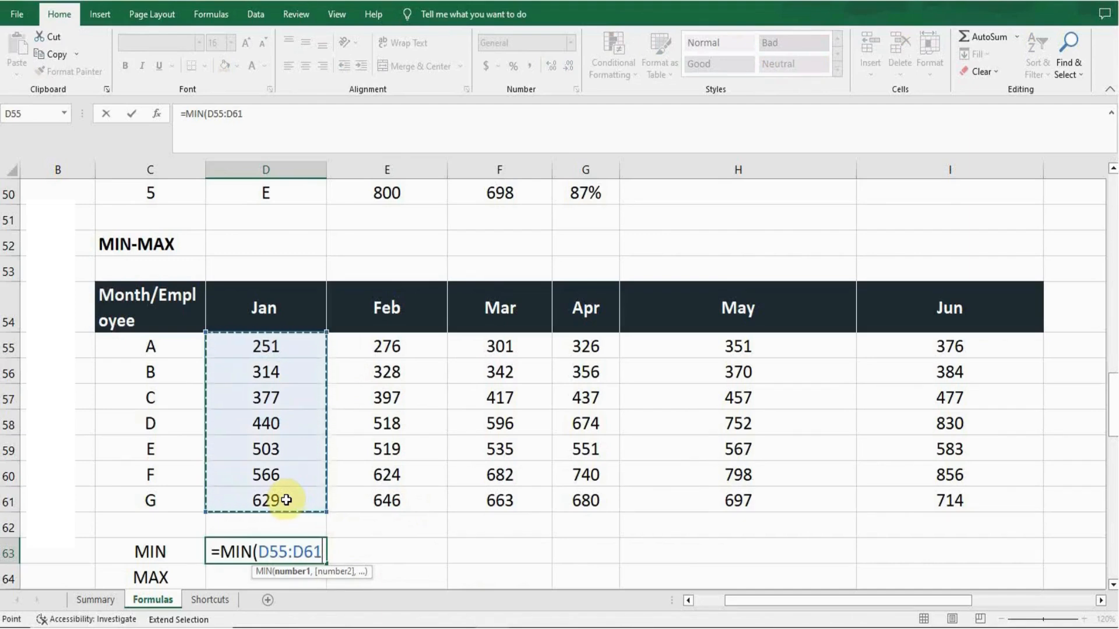
pyautogui.write(')')
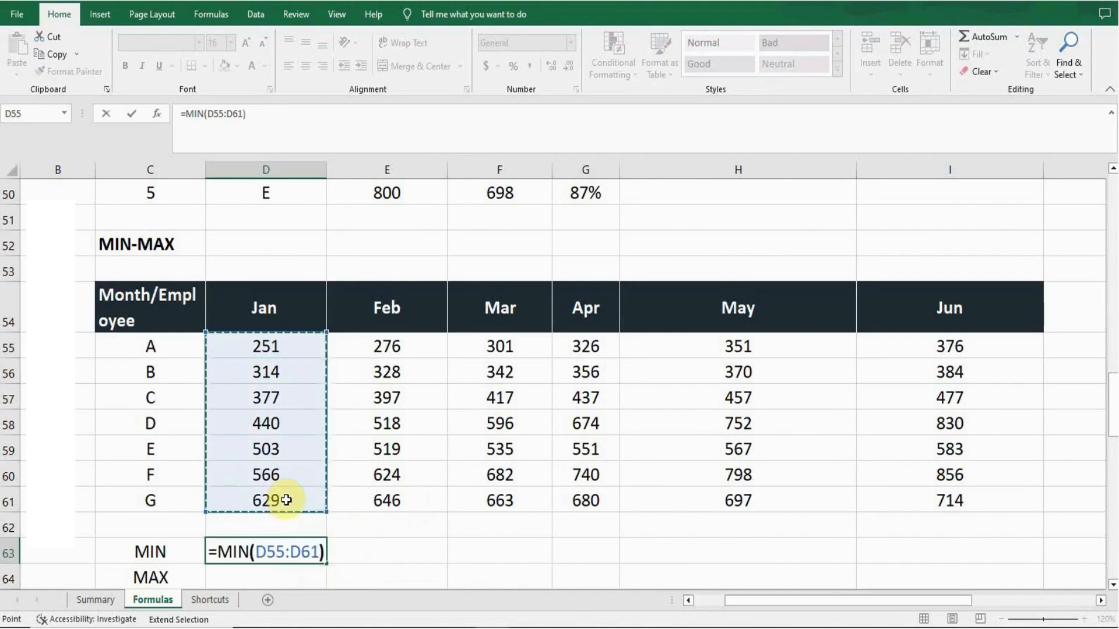
pyautogui.press('Return')
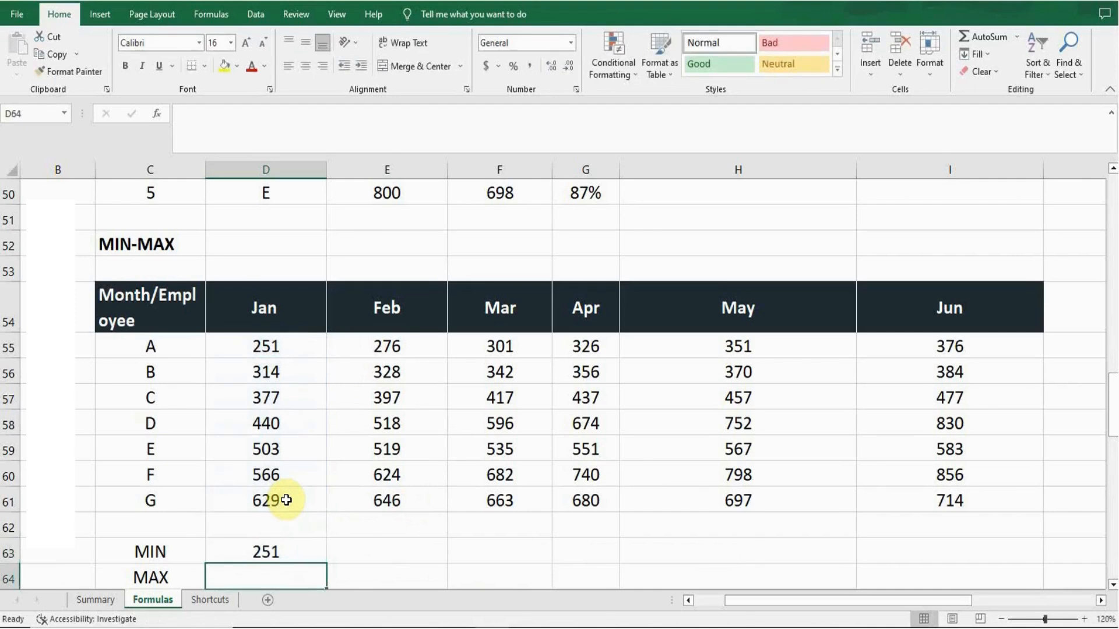
pyautogui.press('Up')
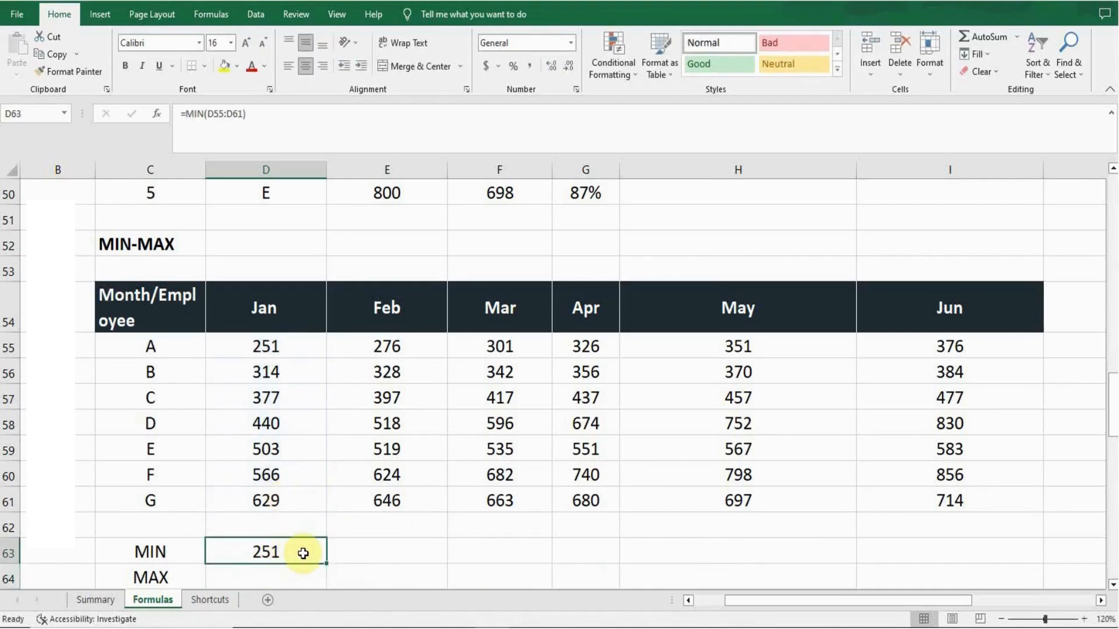
# Examine the January values in D55:D61 to compare them with the MIN result.
pyautogui.click(298, 350)
pyautogui.press('Down')
pyautogui.press('Down')
pyautogui.press('Down')
pyautogui.press('Down')
pyautogui.press('Down')
pyautogui.press('Down')
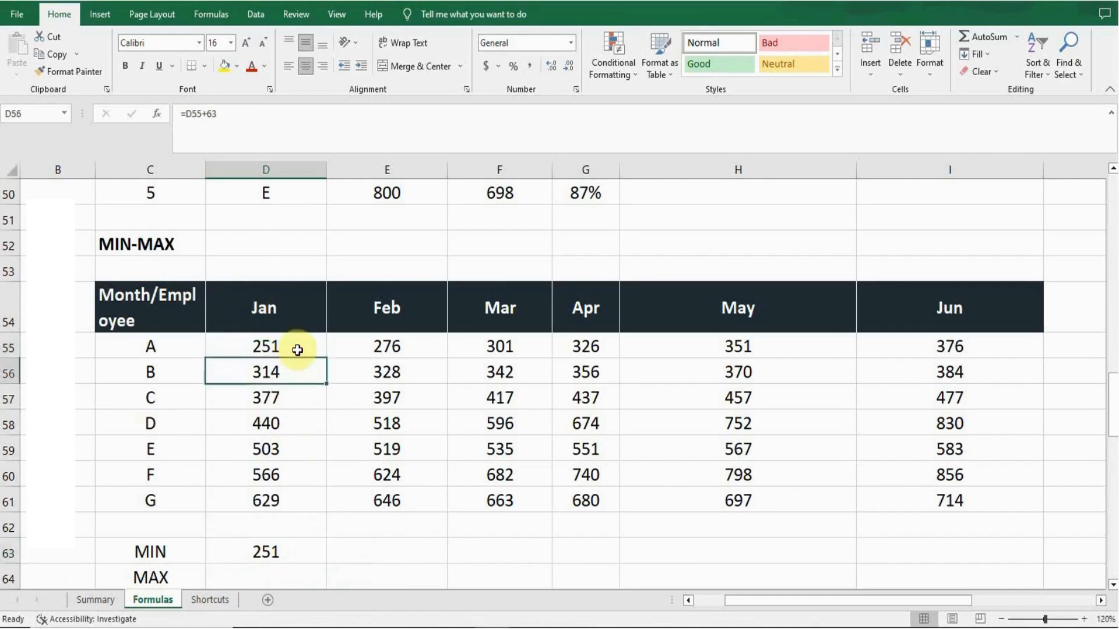
pyautogui.press('Up')
pyautogui.press('Up')
pyautogui.press('Up')
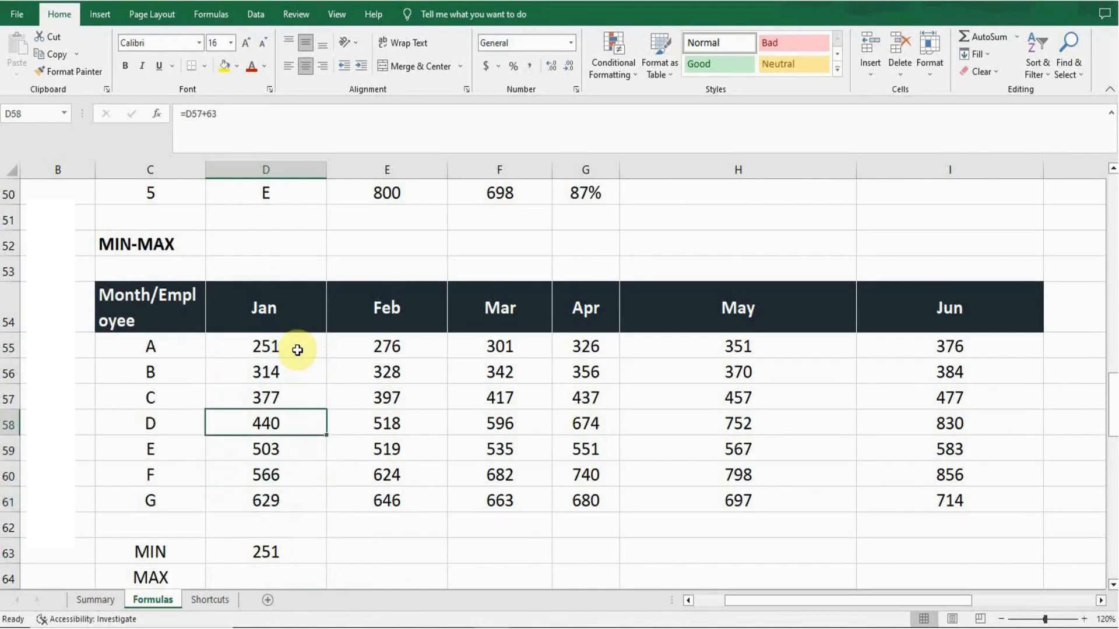
# Fill the January MIN formula from D63 across to I63 and inspect the copied formulas for the other months.
pyautogui.click(294, 548)
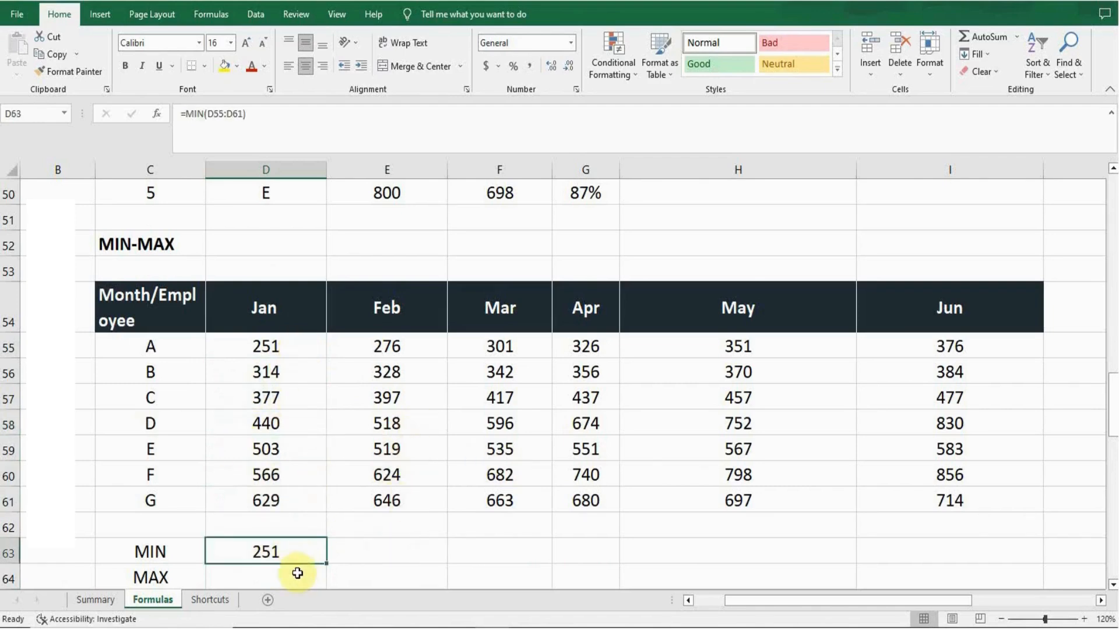
pyautogui.moveTo(328, 564); pyautogui.dragTo(962, 542)
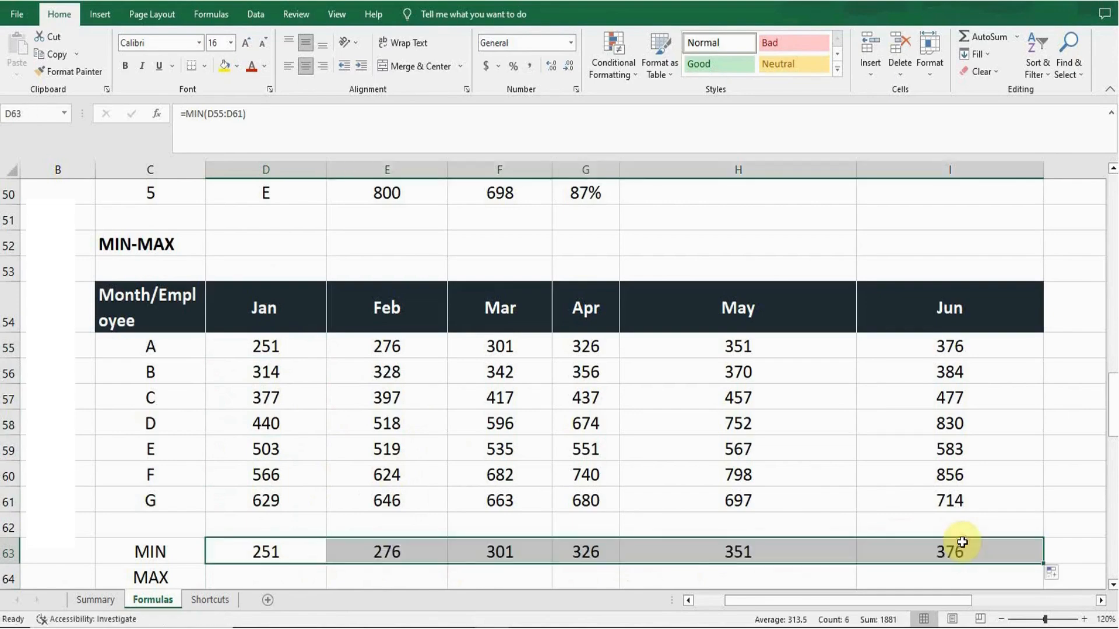
pyautogui.click(725, 551)
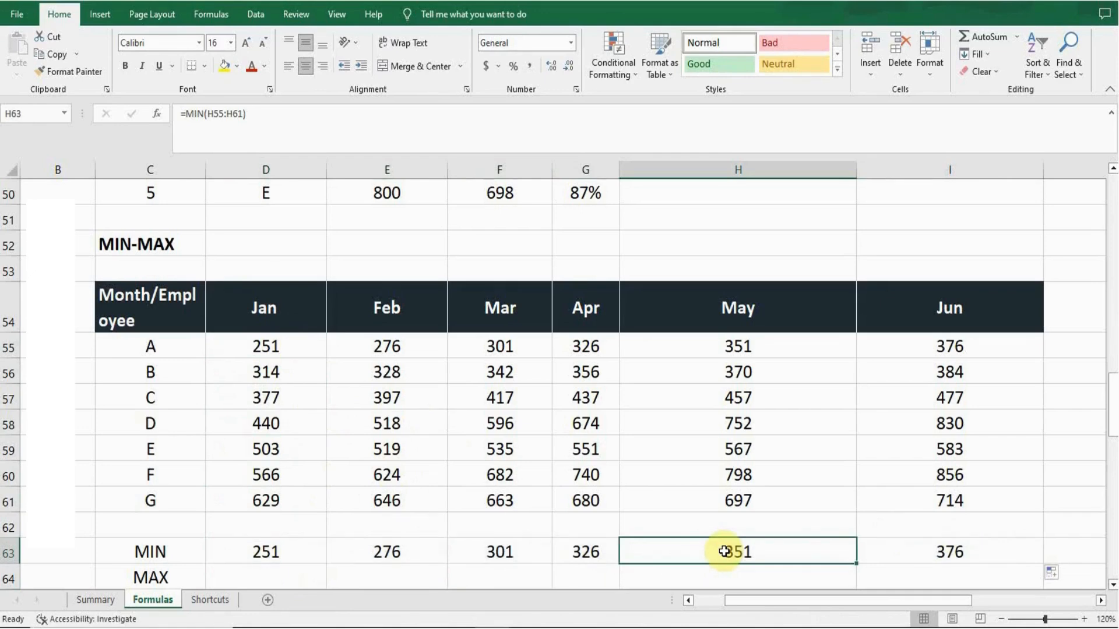
pyautogui.click(408, 543)
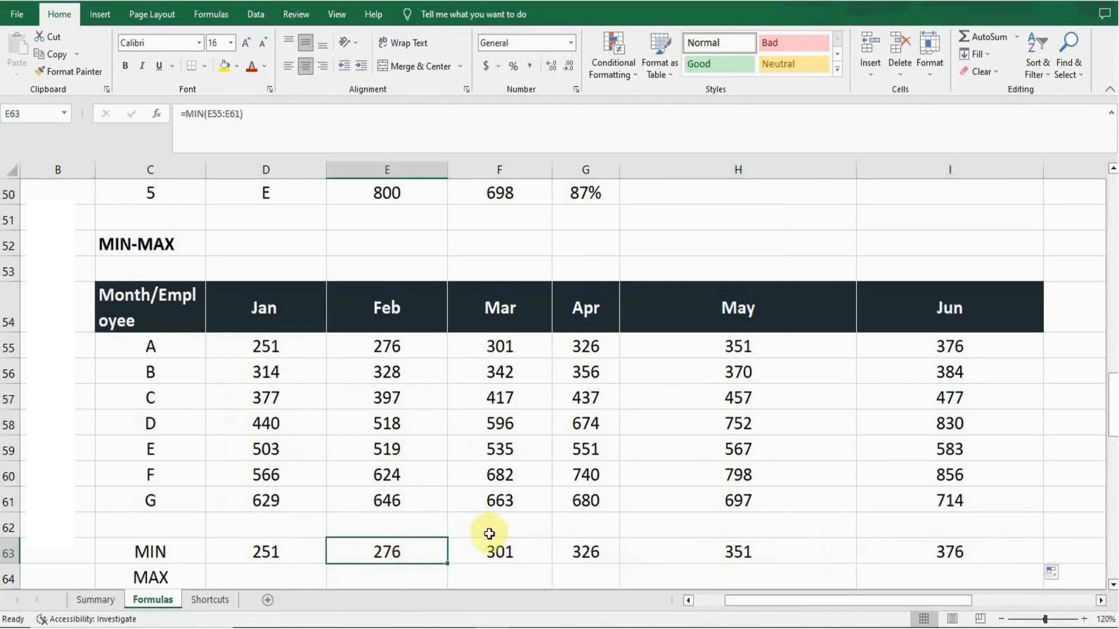
pyautogui.press('Right')
pyautogui.press('Right')
pyautogui.press('Right')
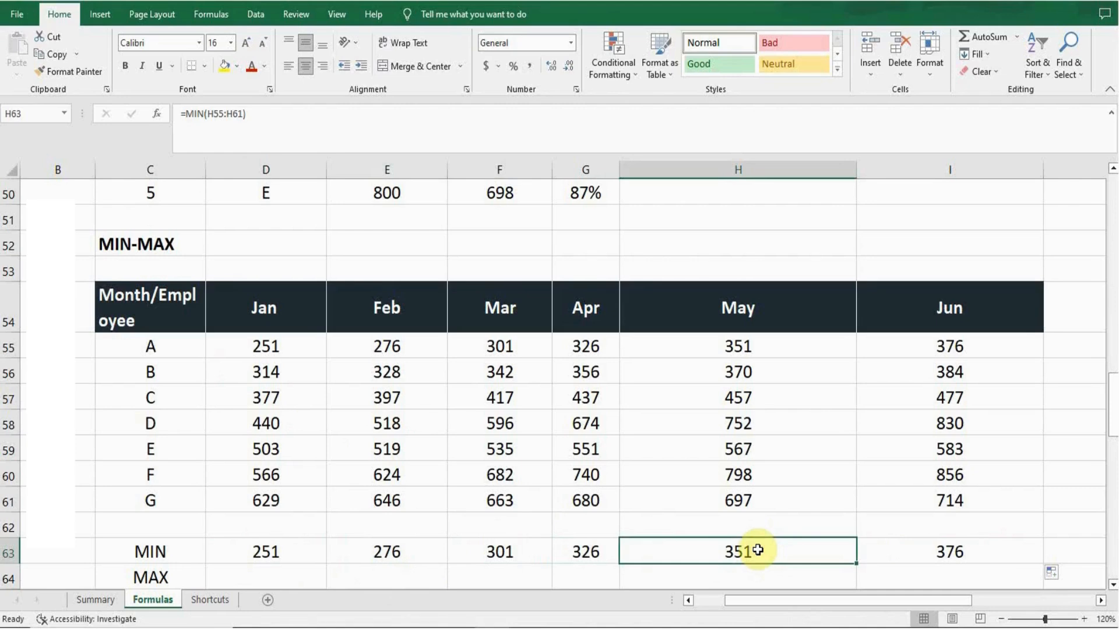
# Clear the MIN formulas from D63:I63 and return to cell D63.
pyautogui.press('Left')
pyautogui.press('Left')
pyautogui.press('Left')
pyautogui.press('Left')
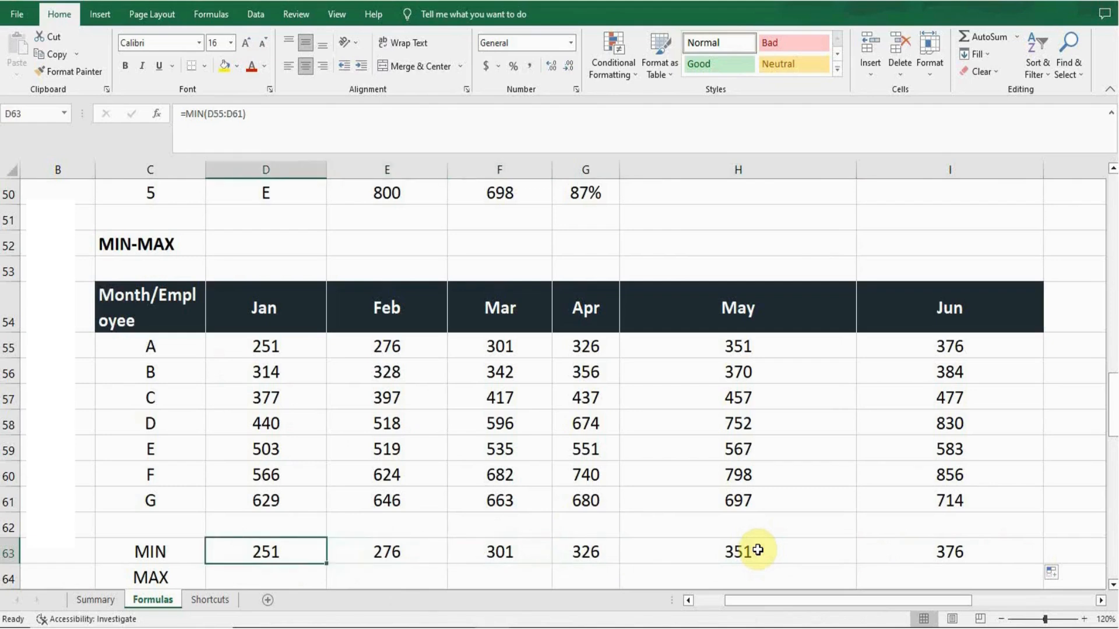
pyautogui.hotkey('shift', 'Right')
pyautogui.hotkey('shift', 'Right')
pyautogui.hotkey('shift', 'Right')
pyautogui.hotkey('shift', 'Right')
pyautogui.hotkey('shift', 'Right')
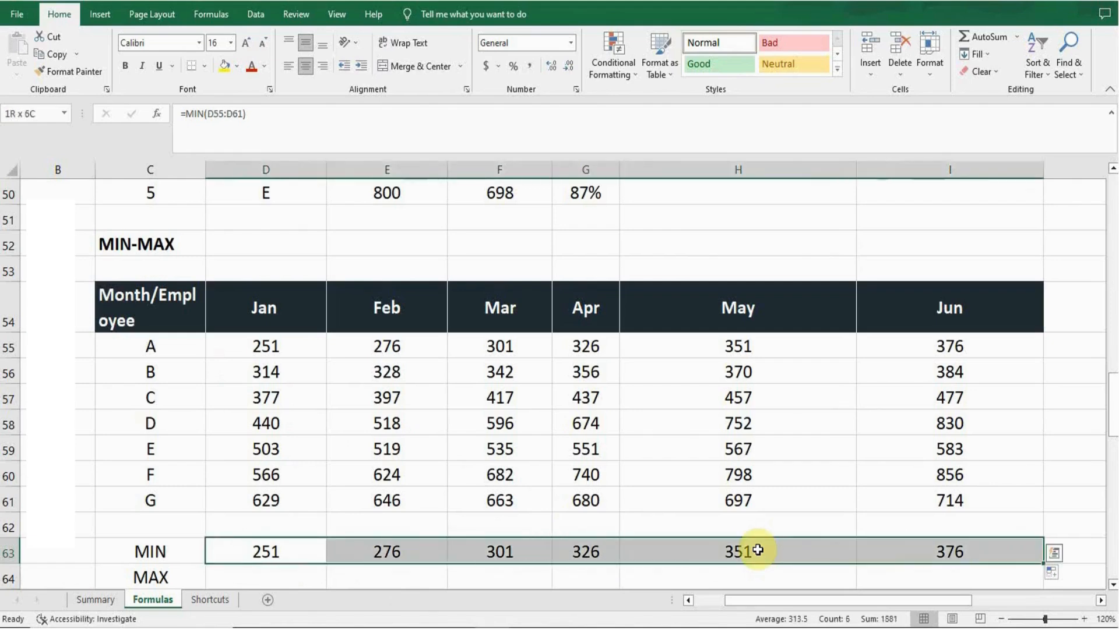
pyautogui.press('Delete')
pyautogui.press('Left')
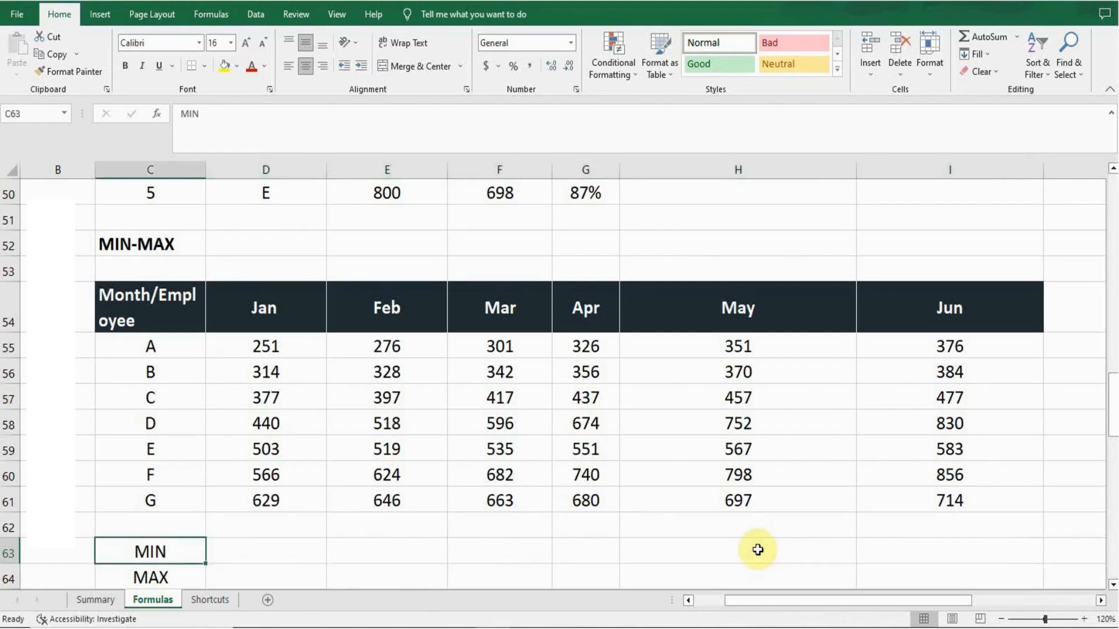
pyautogui.press('Right')
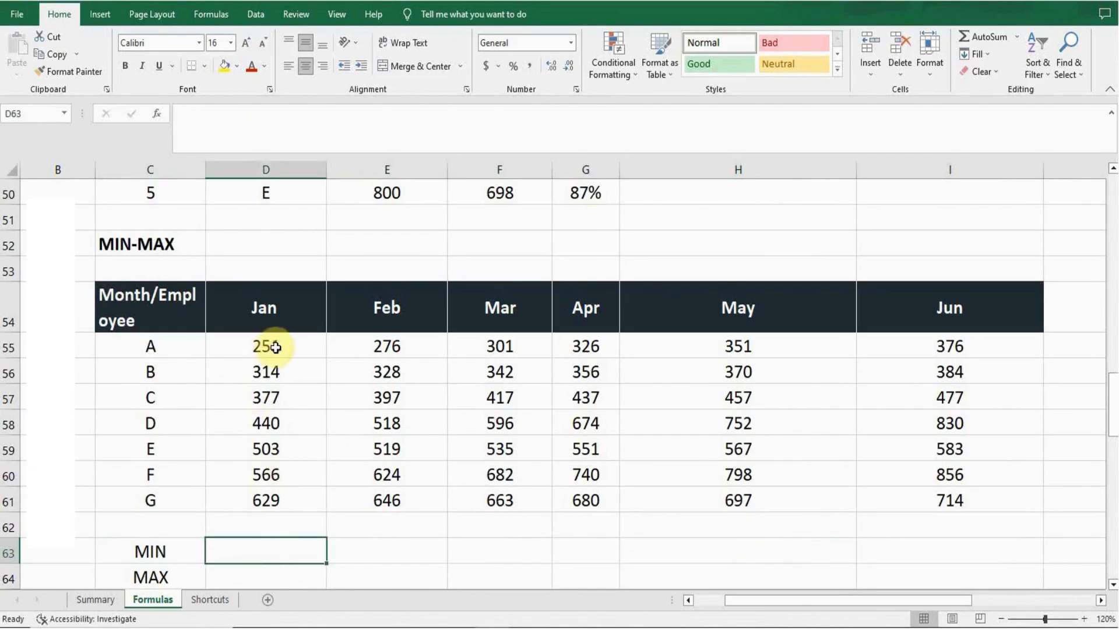
# Insert the minimum of the January values D55:D61 into D62 with the AutoSum Min function.
pyautogui.moveTo(277, 348); pyautogui.dragTo(282, 496)
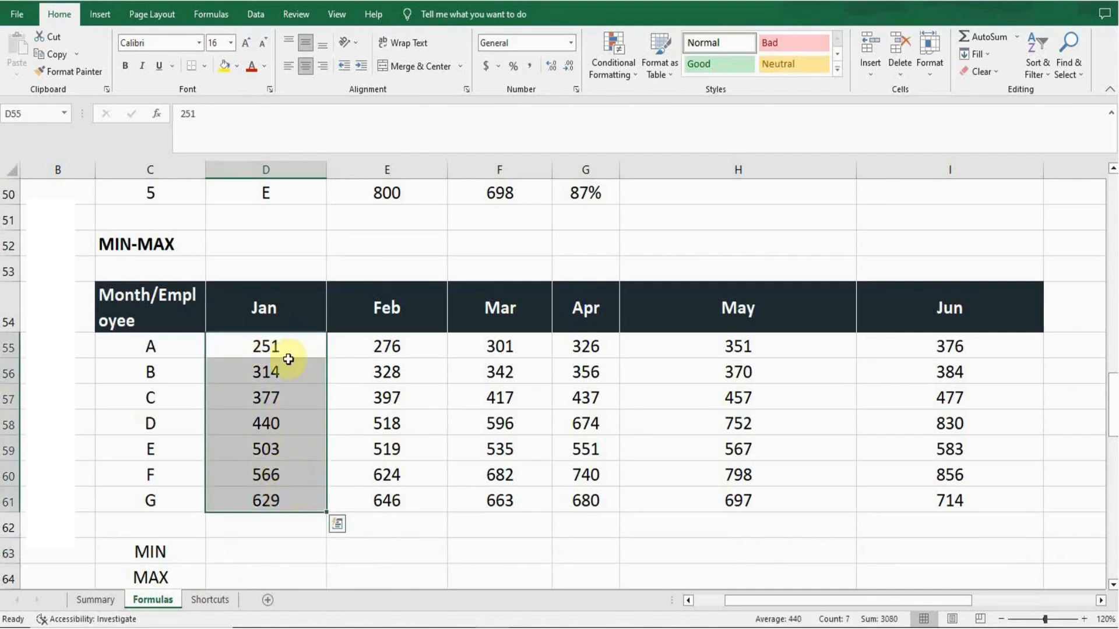
pyautogui.click(1019, 38)
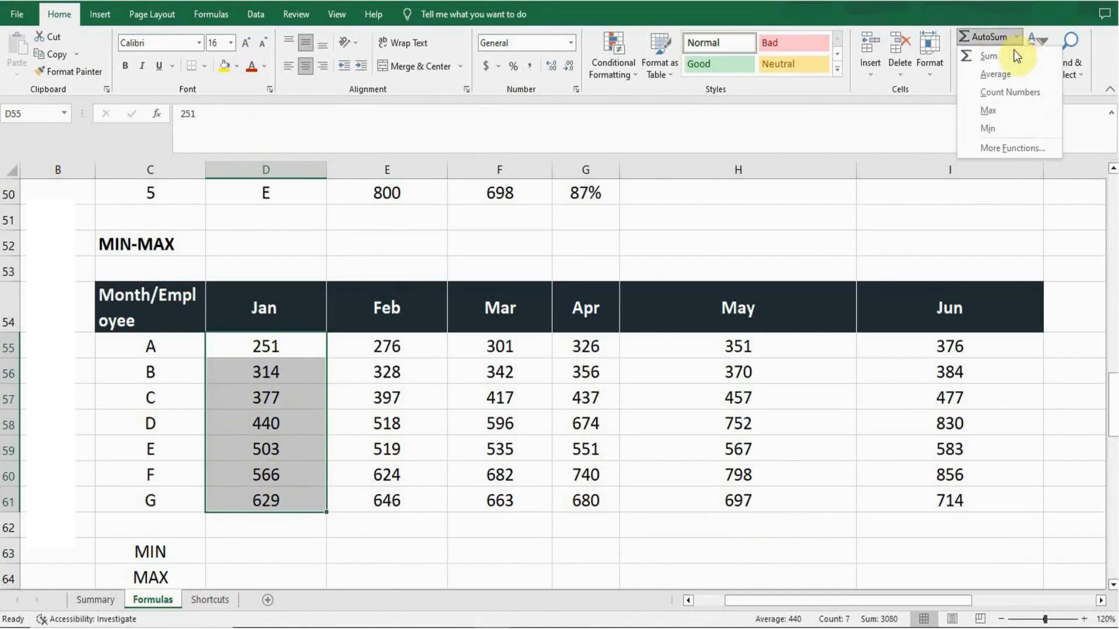
pyautogui.click(1029, 128)
pyautogui.click(270, 526)
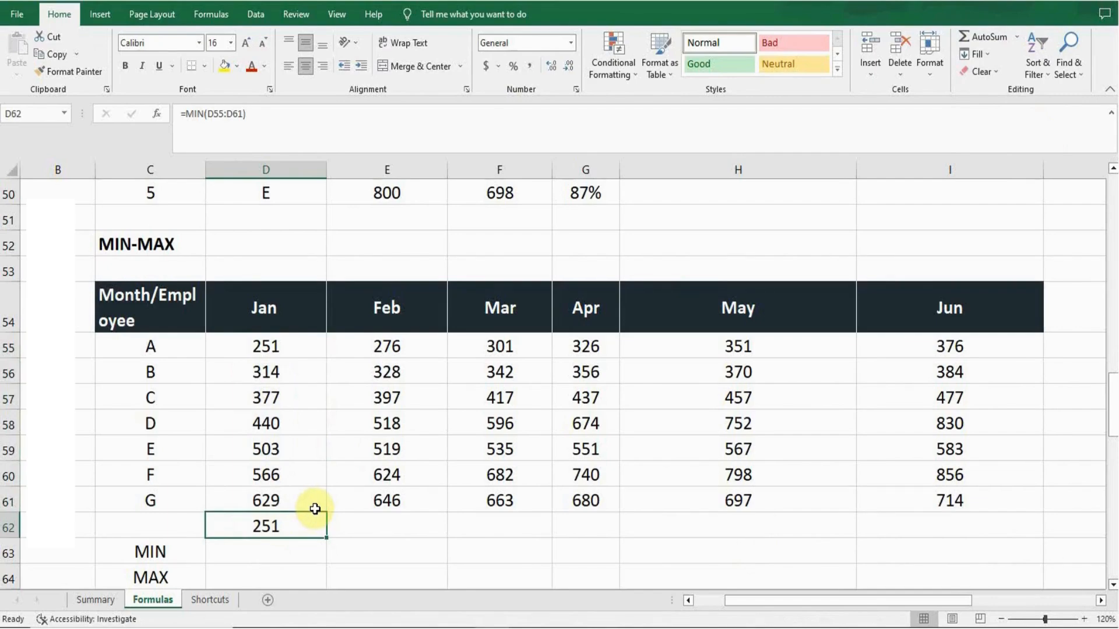
# Fill the D62 formula across to the June column and clear D62:I62.
pyautogui.moveTo(326, 536); pyautogui.dragTo(968, 532)
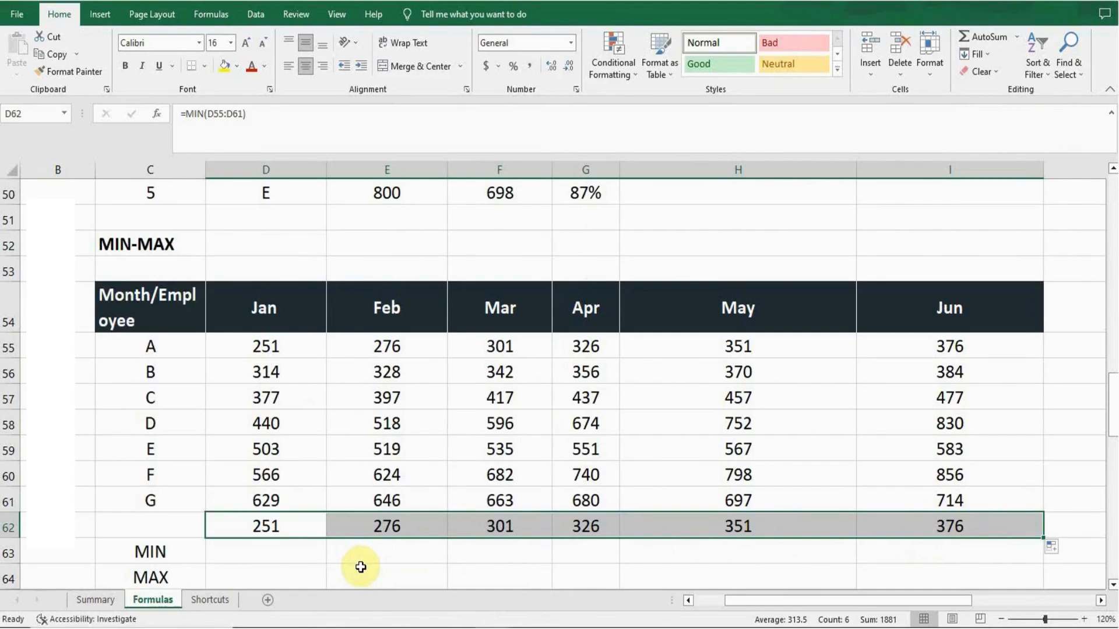
pyautogui.press('Delete')
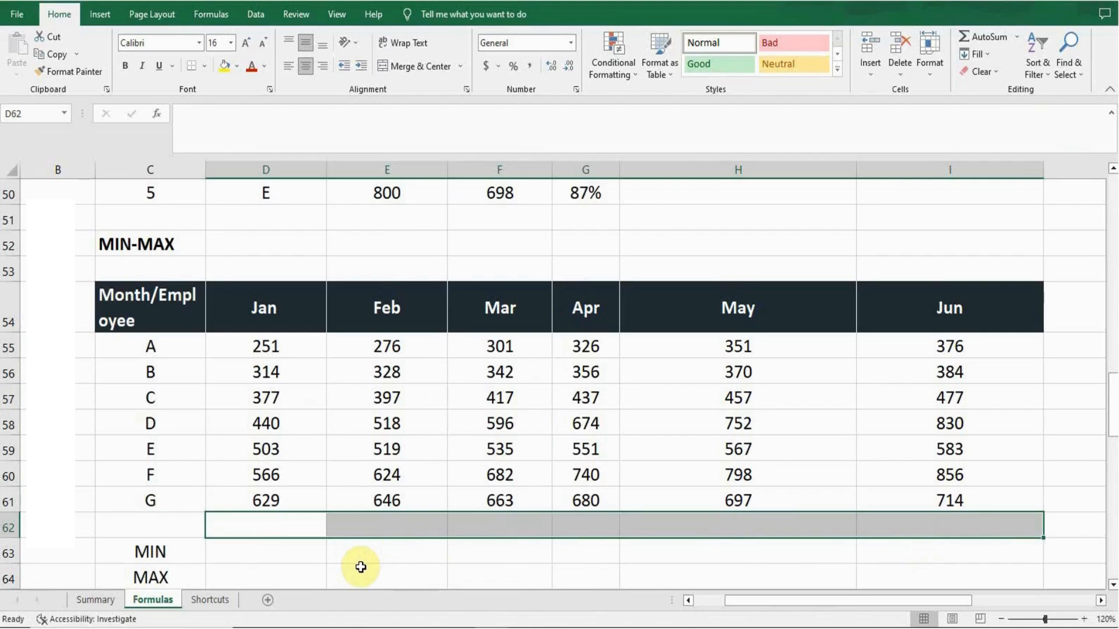
# Enter the formula =MIN(D55:D61) in D63 of the MIN row for January.
pyautogui.click(241, 550)
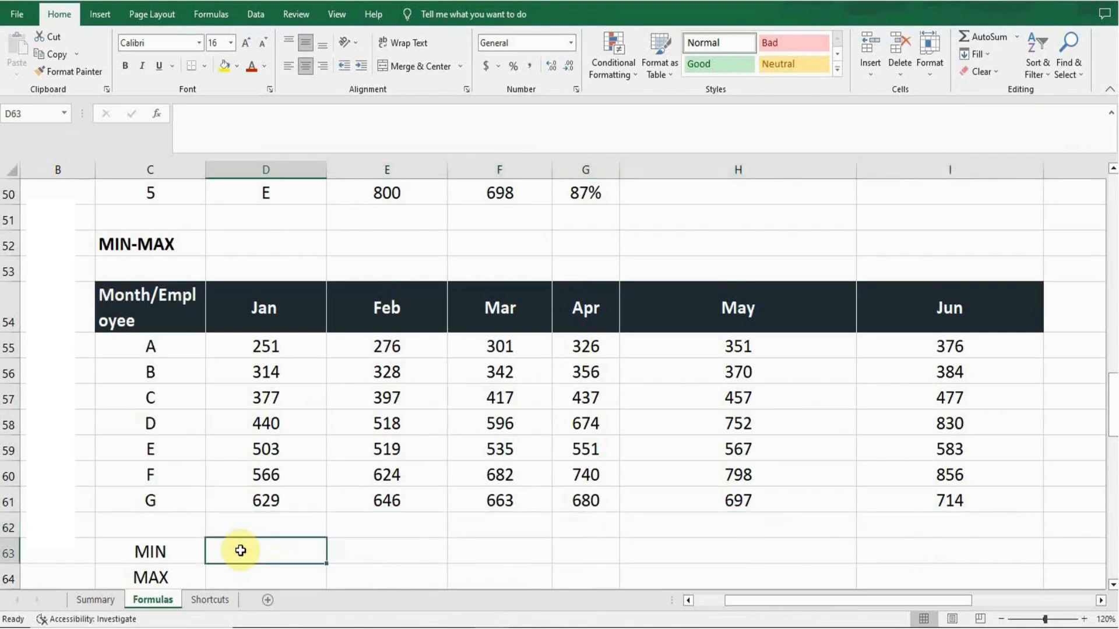
pyautogui.write('=min')
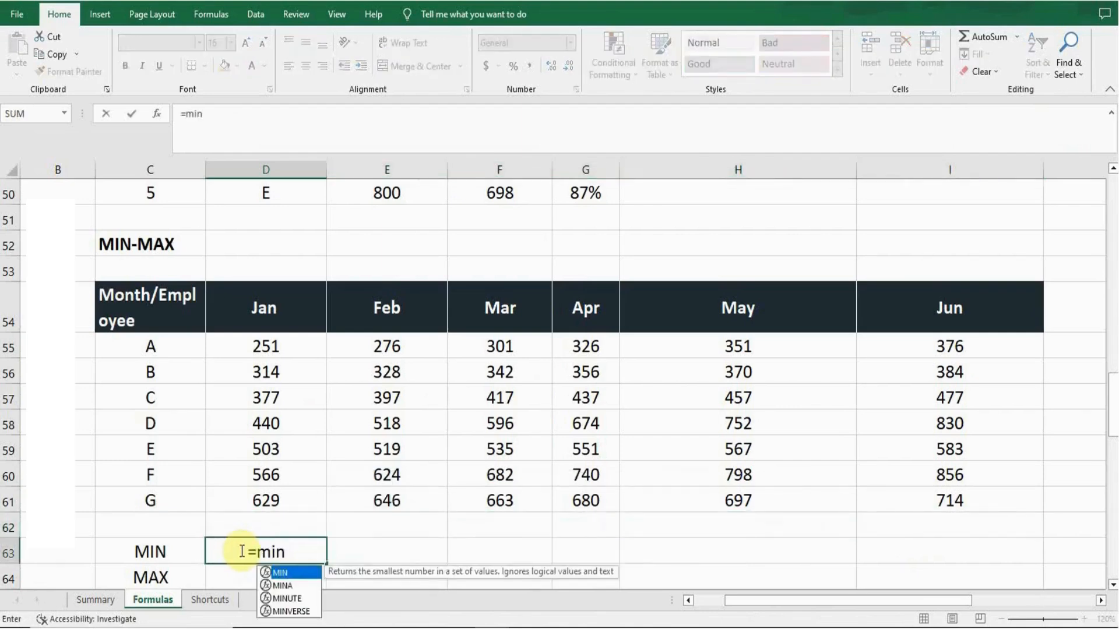
pyautogui.press('Tab')
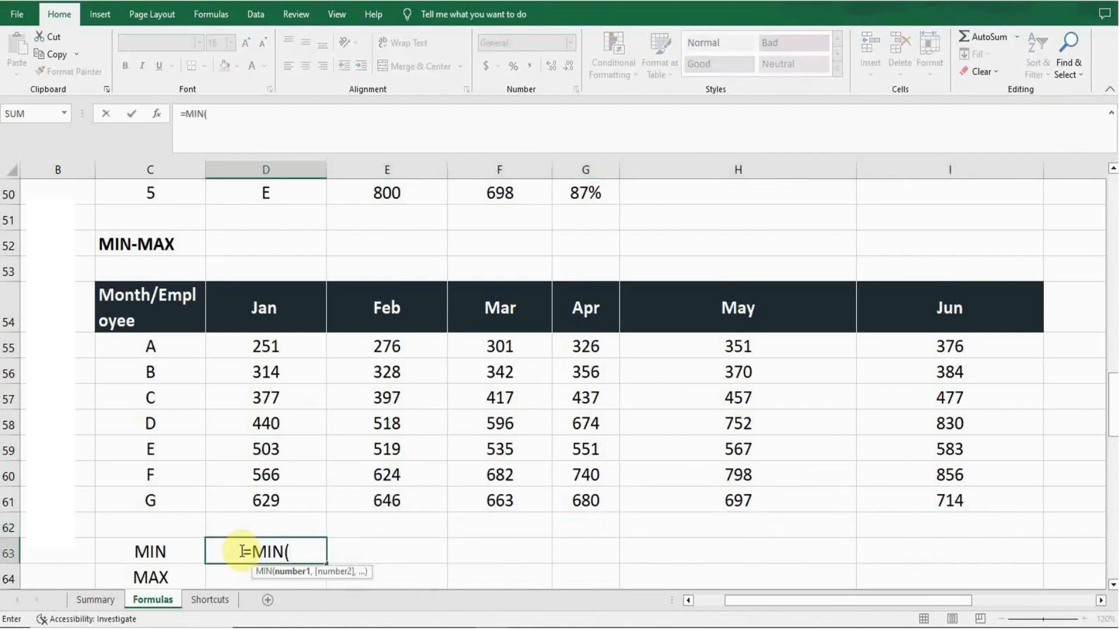
pyautogui.click(272, 343)
pyautogui.press('F8')
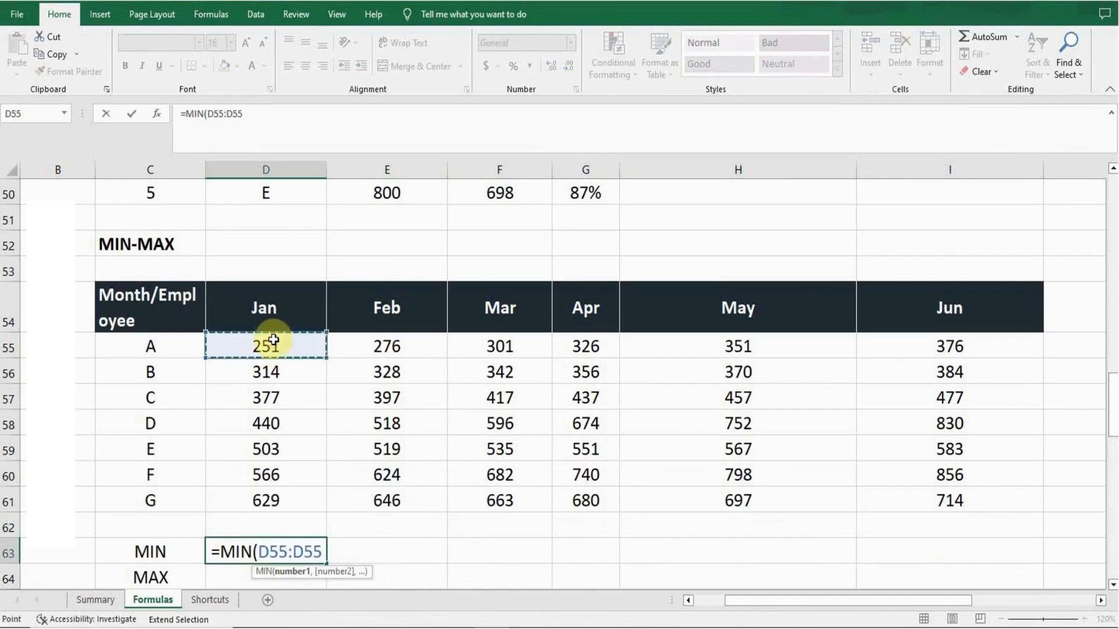
pyautogui.click(279, 500)
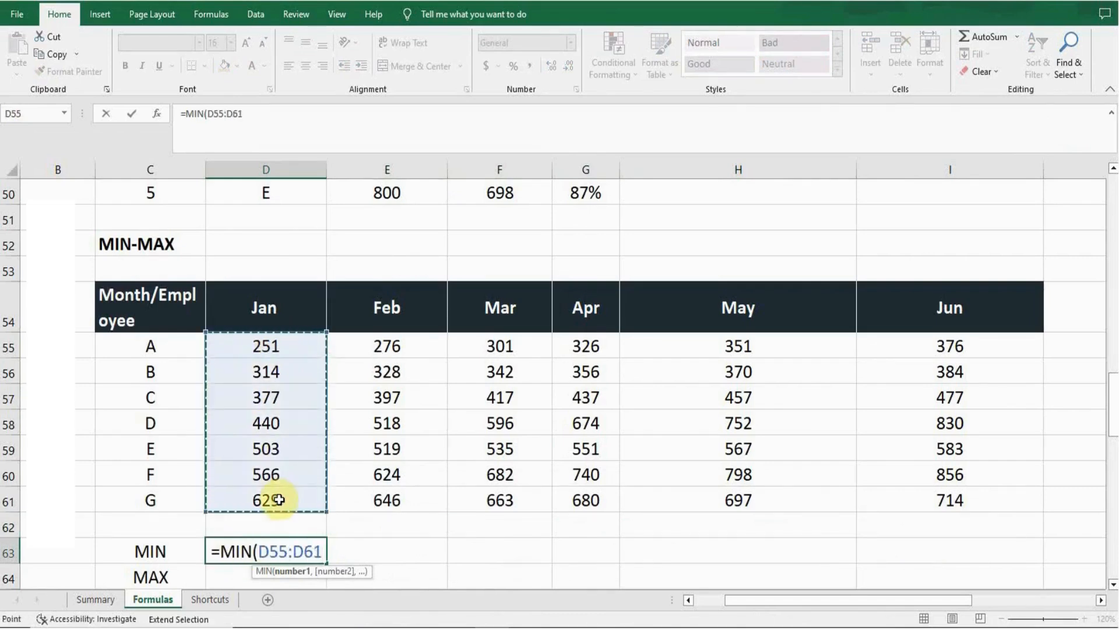
pyautogui.write(')')
pyautogui.press('Return')
# Fill the MIN formula from D63 across to I63 for February to June and select the January MAX cell D64.
pyautogui.click(287, 553)
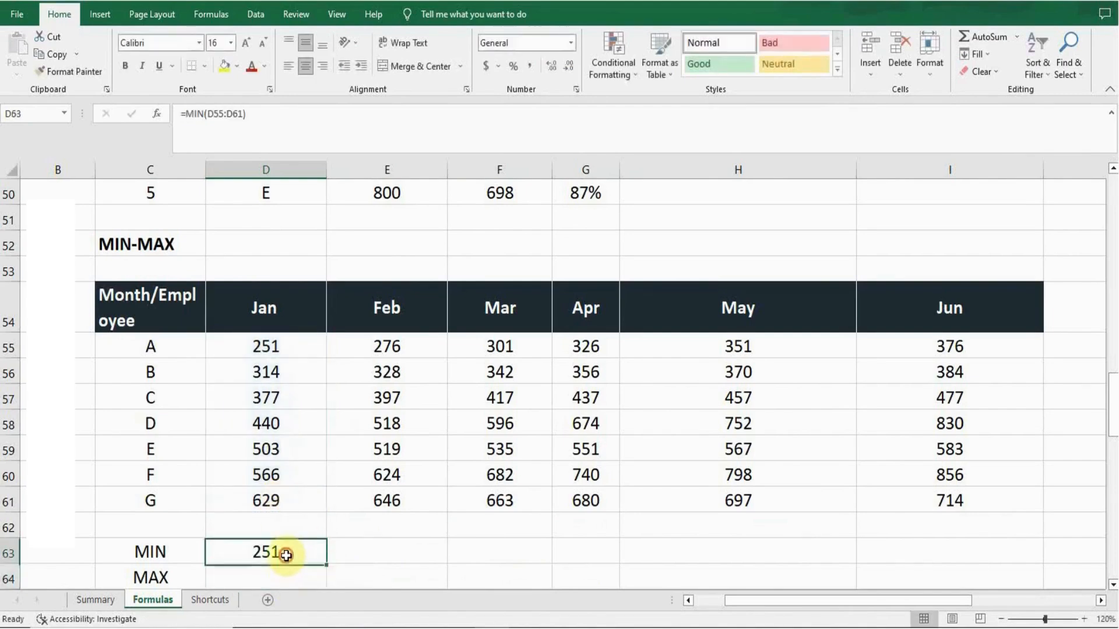
pyautogui.moveTo(330, 564); pyautogui.dragTo(961, 548)
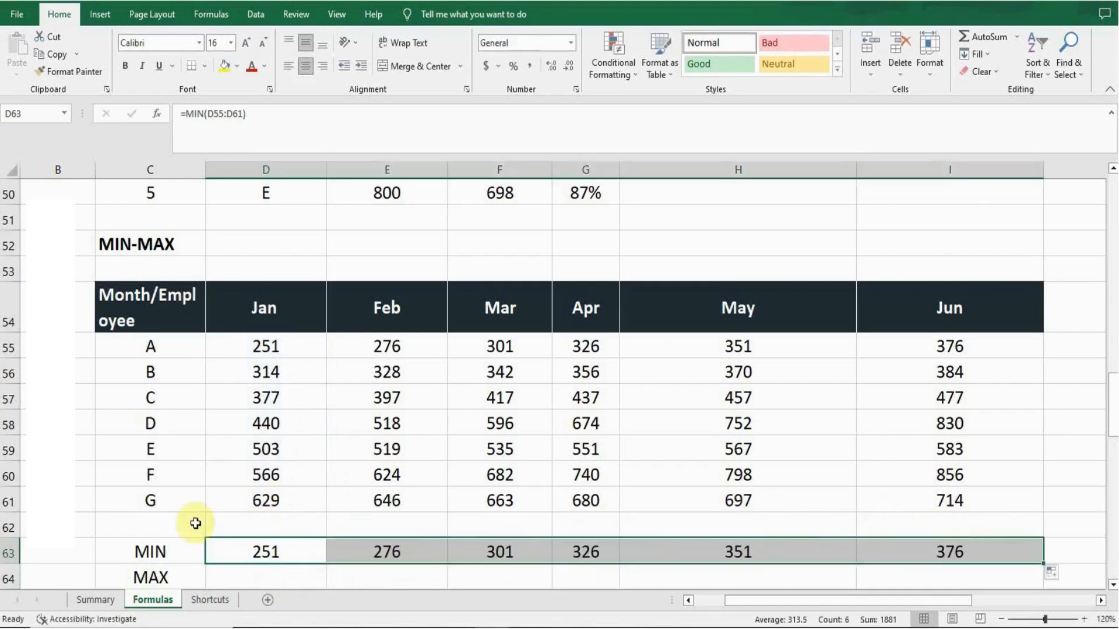
pyautogui.click(252, 553)
pyautogui.press('Down')
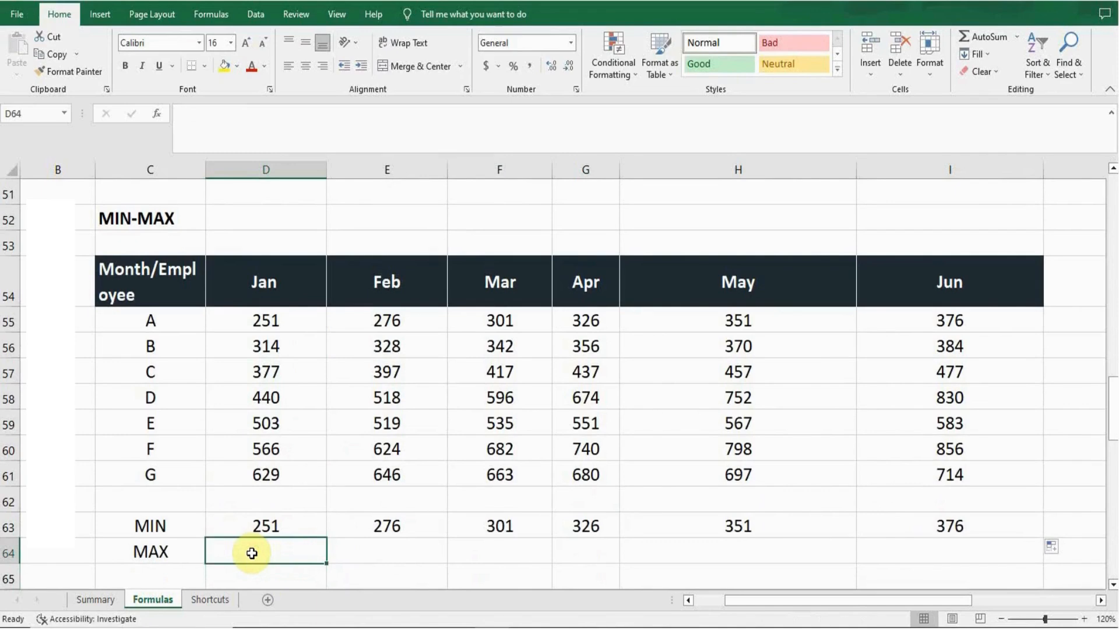
# Enter the formula =MAX(D55:D61) in D64 of the MAX row for January.
pyautogui.write('=max')
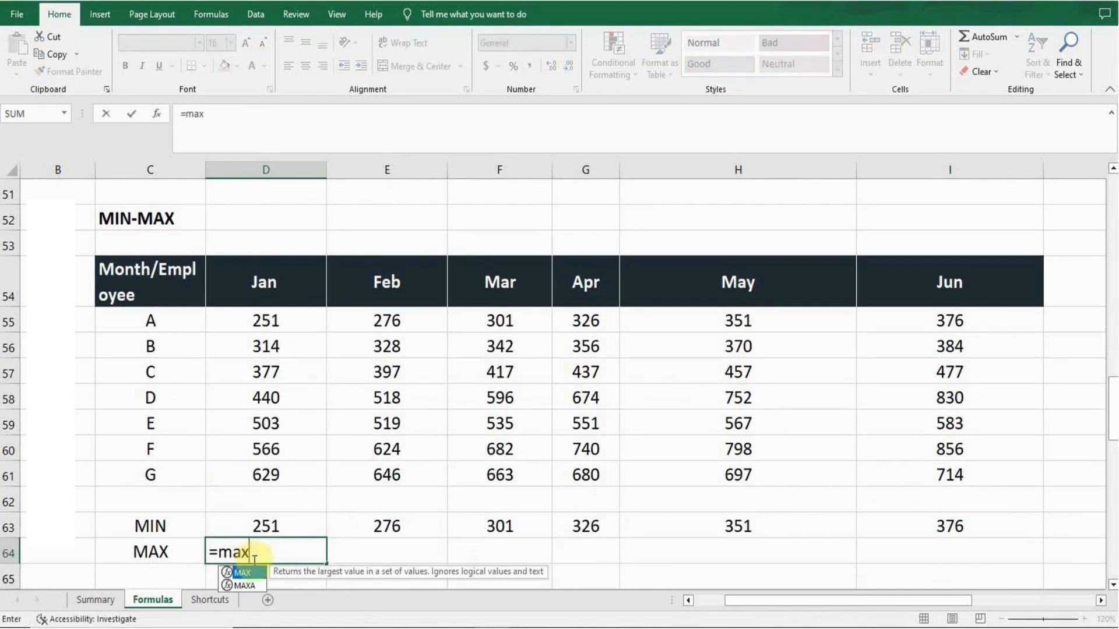
pyautogui.doubleClick(257, 572)
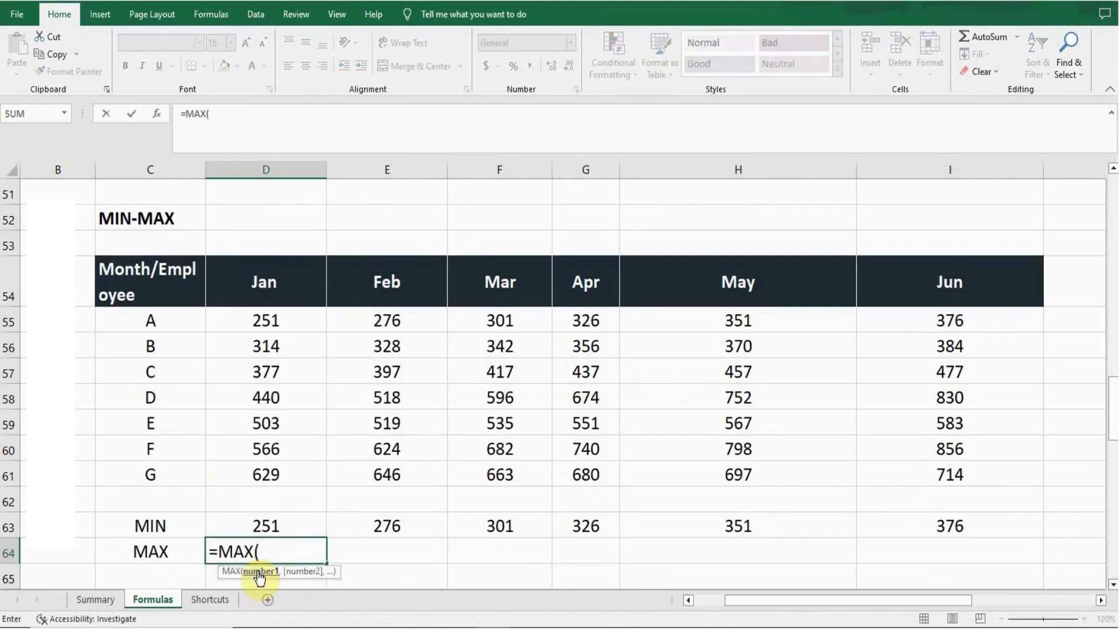
pyautogui.click(277, 319)
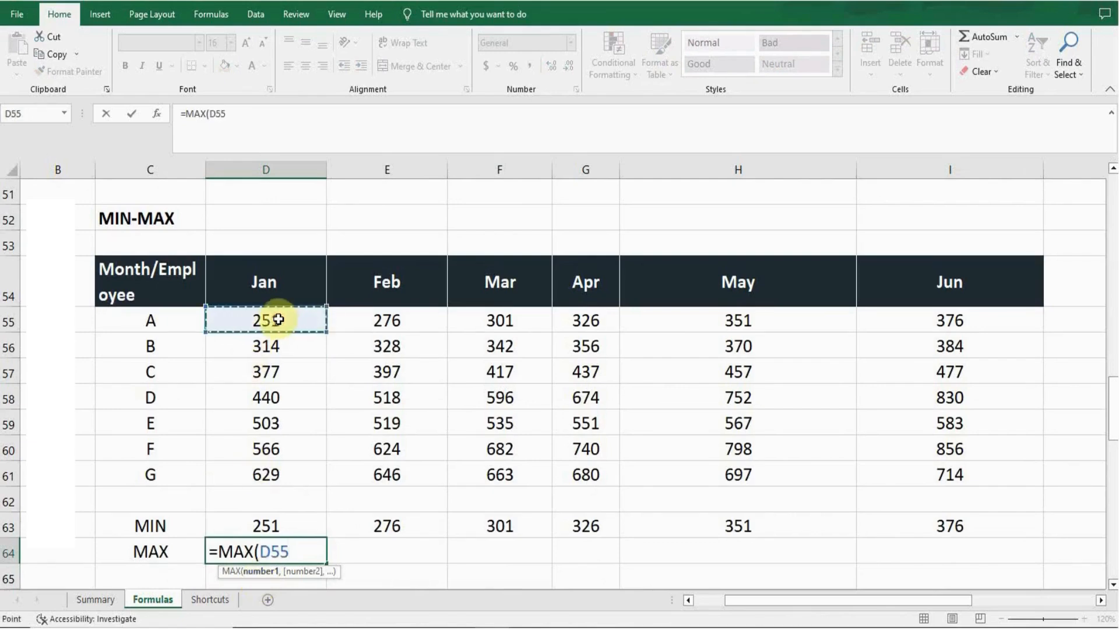
pyautogui.press('F8')
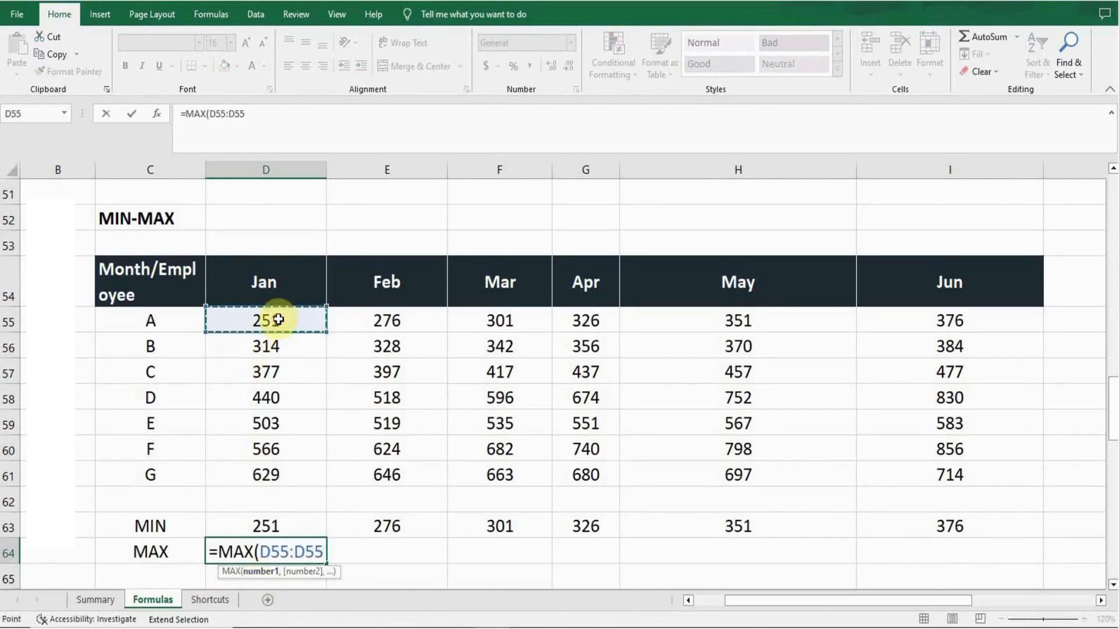
pyautogui.click(290, 469)
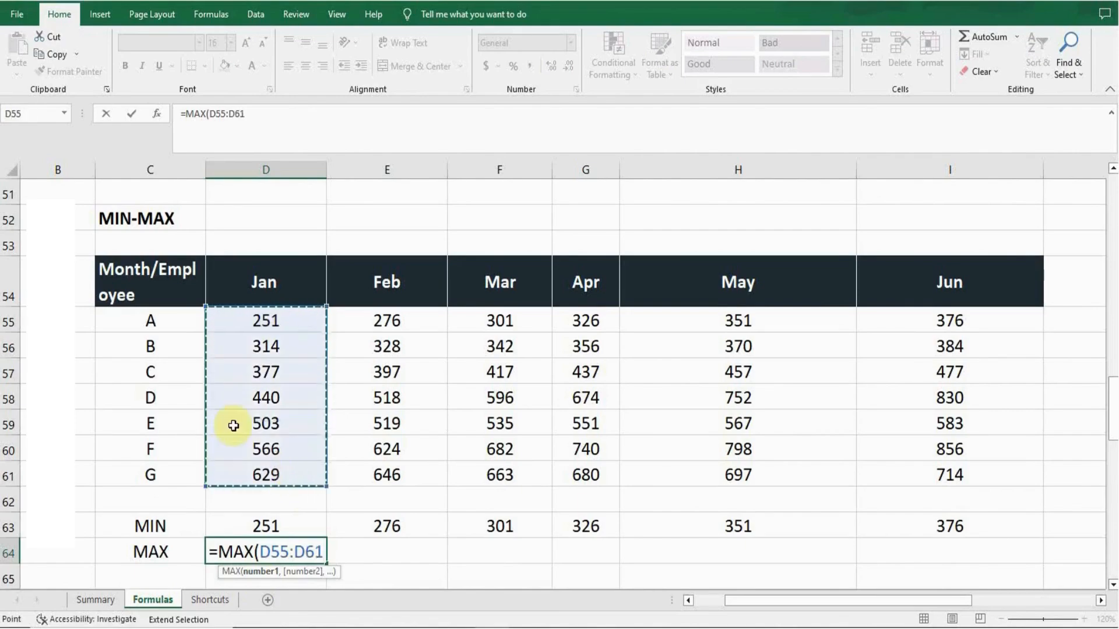
pyautogui.write(')')
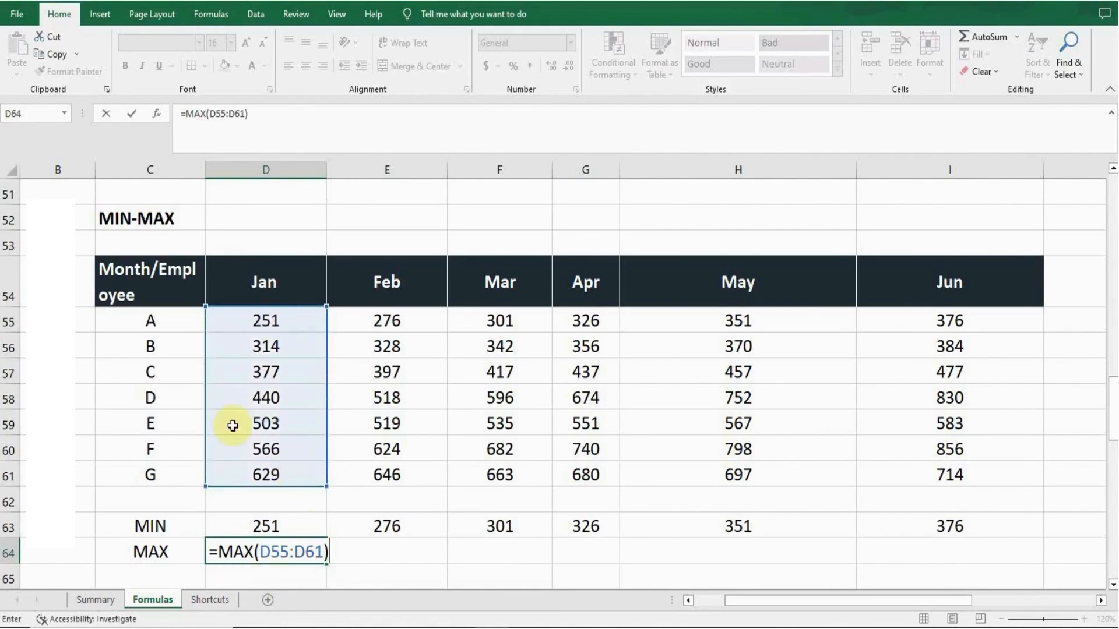
pyautogui.press('Return')
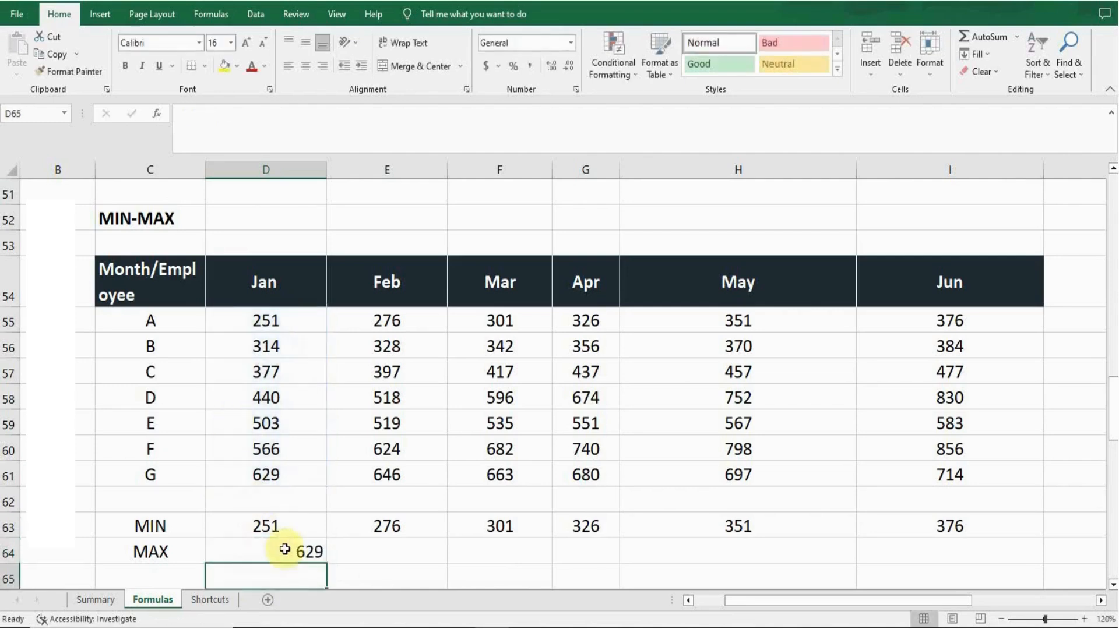
pyautogui.click(284, 548)
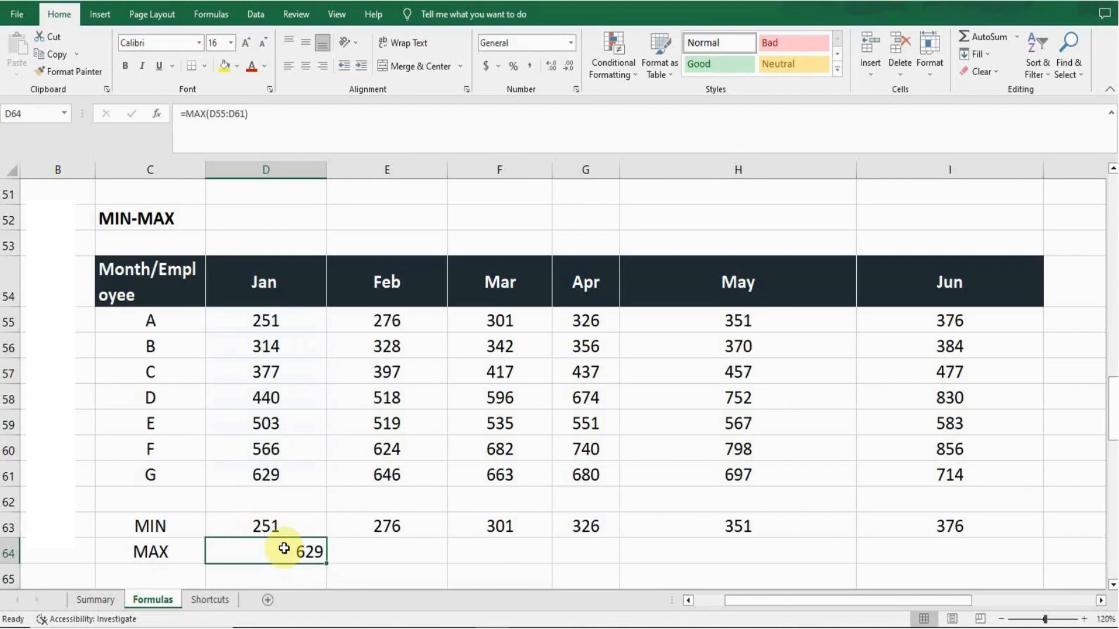
# Fill the MAX formula from D64 across to I64 for February to June, then clear D64:I64.
pyautogui.click(280, 473)
pyautogui.press('Up')
pyautogui.press('Up')
pyautogui.click(258, 395)
pyautogui.click(299, 324)
pyautogui.click(278, 552)
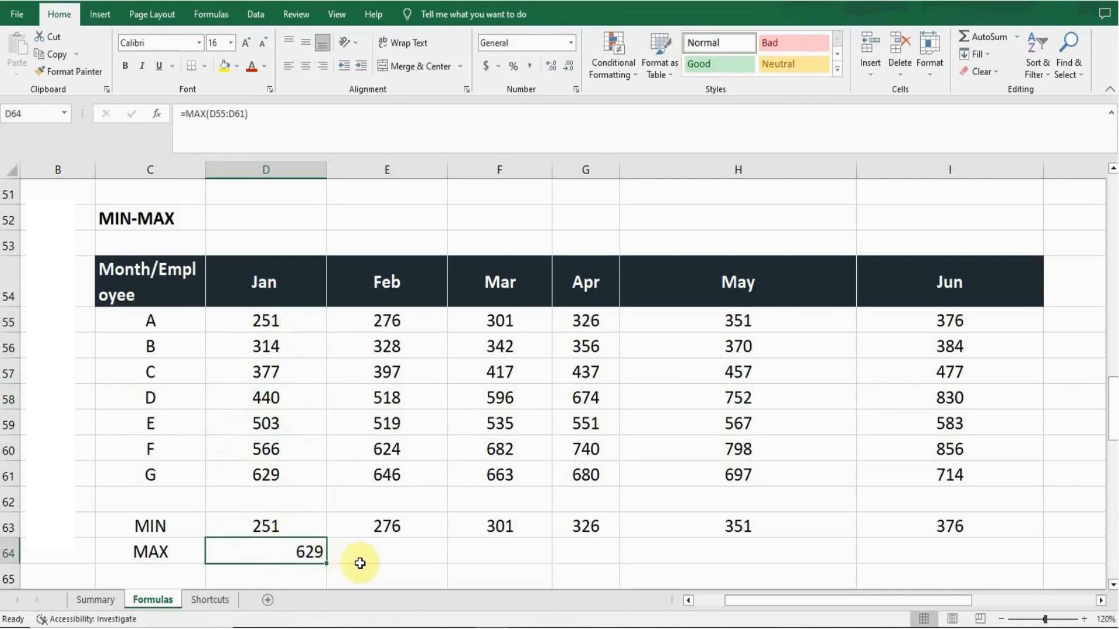
pyautogui.moveTo(328, 566); pyautogui.dragTo(963, 541)
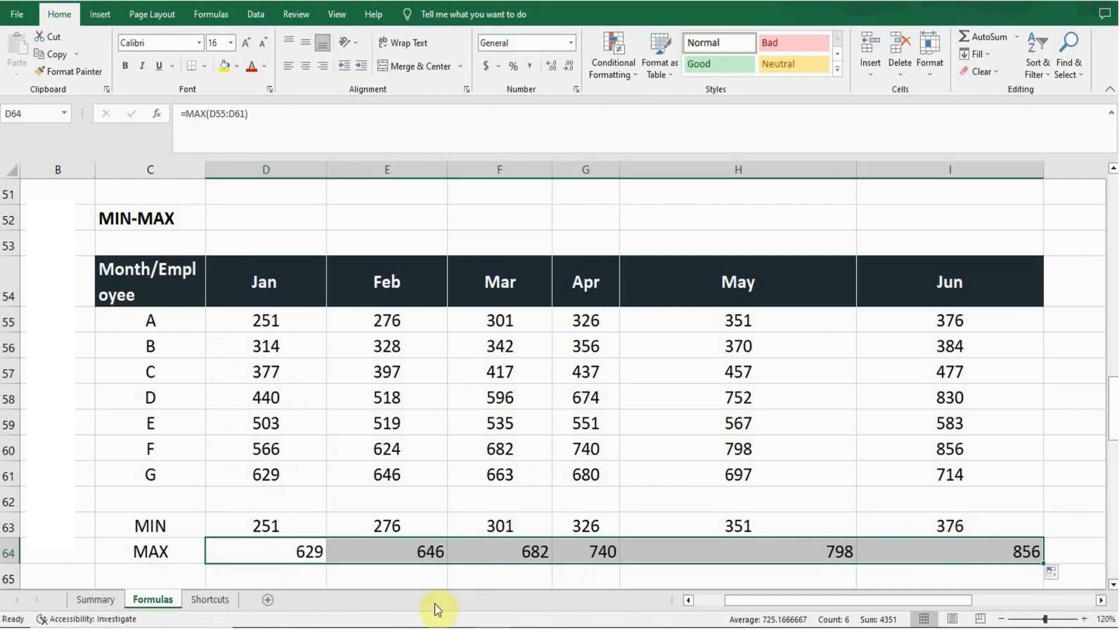
pyautogui.click(379, 555)
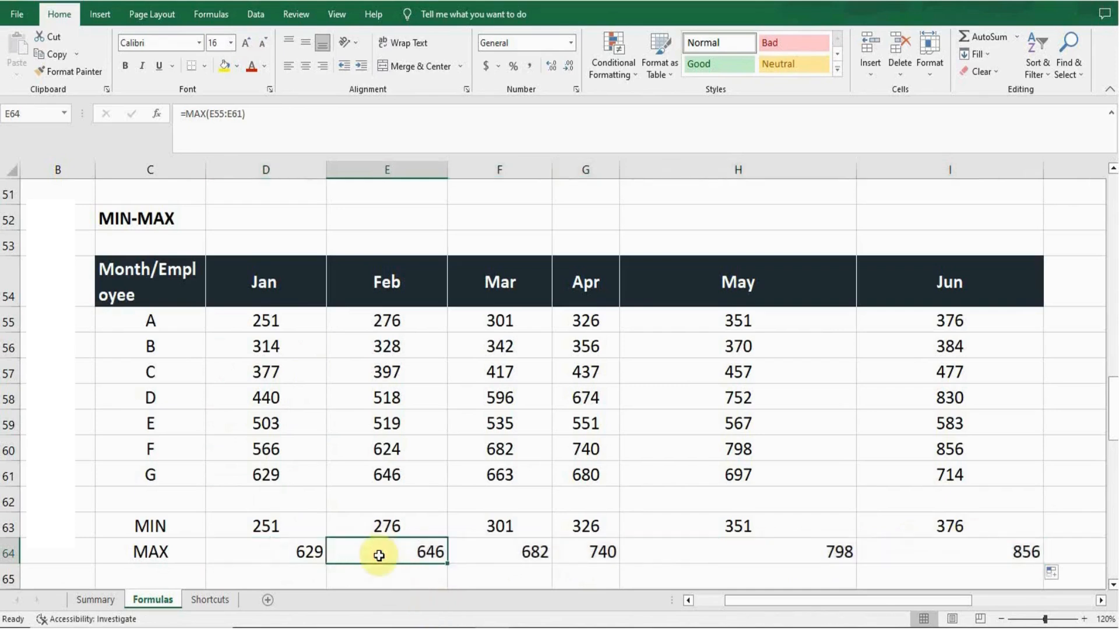
pyautogui.moveTo(307, 550); pyautogui.dragTo(1025, 545)
pyautogui.press('Delete')
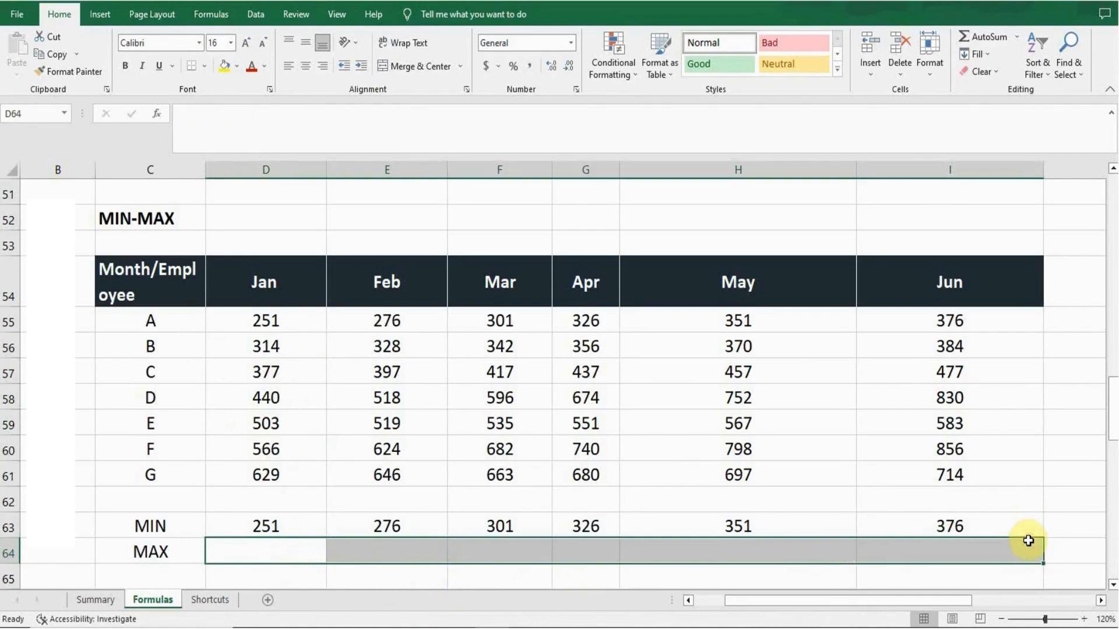
# Insert the maximum of the January values D55:D61 into D62 with the AutoSum Max function.
pyautogui.moveTo(275, 318); pyautogui.dragTo(274, 469)
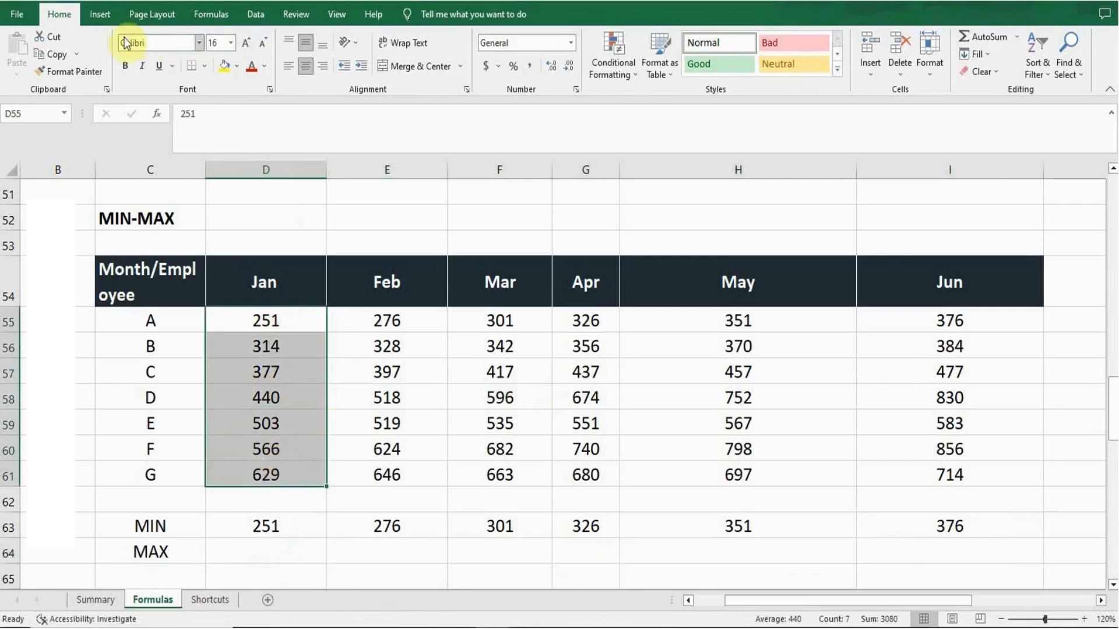
pyautogui.click(1017, 35)
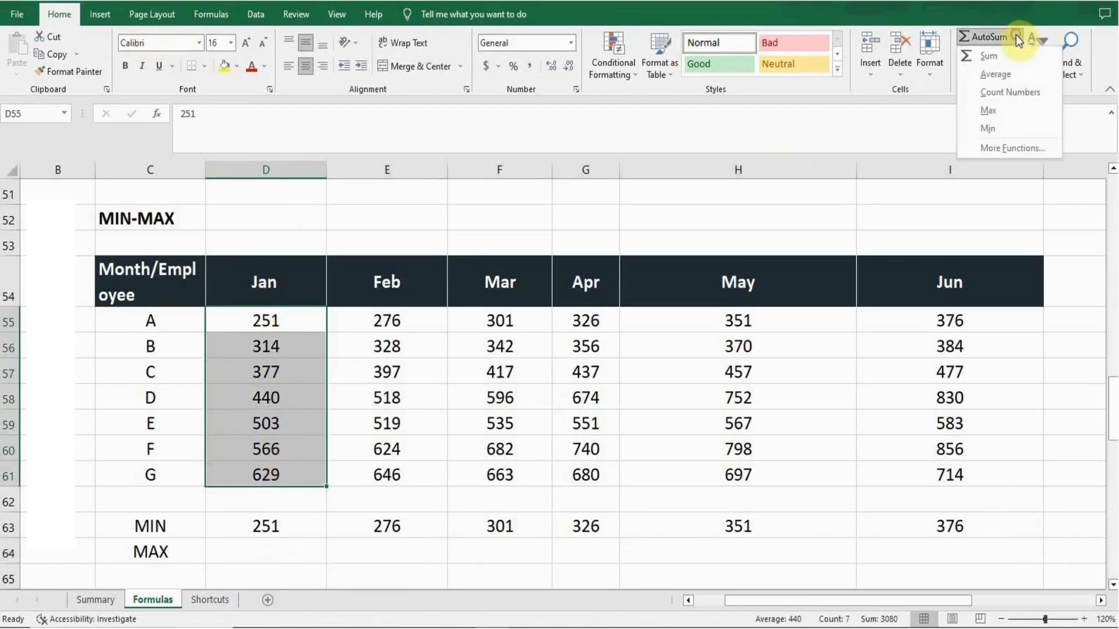
pyautogui.click(999, 111)
pyautogui.click(279, 496)
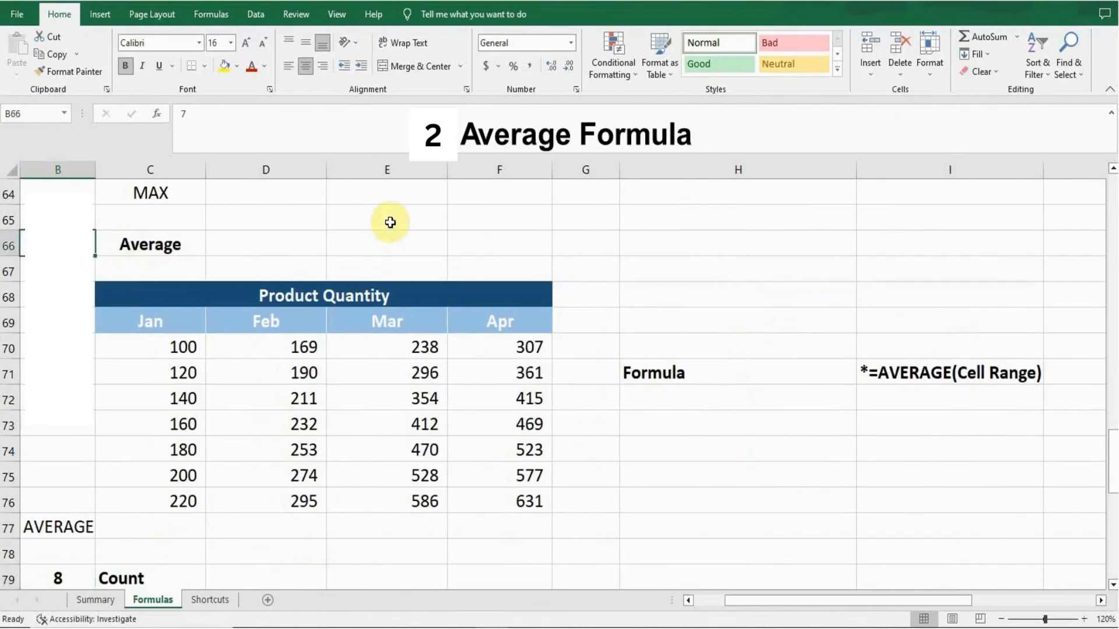
# Examine the Product Quantity table in the Average section and its month headings from Jan to Apr.
pyautogui.press('Right')
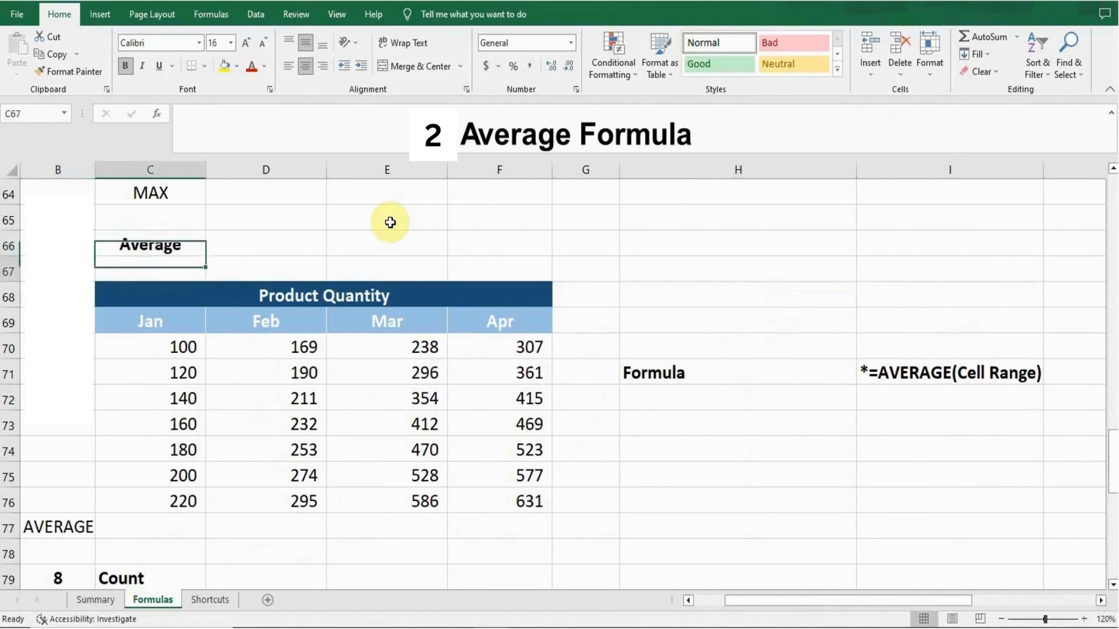
pyautogui.press('Down')
pyautogui.press('Down')
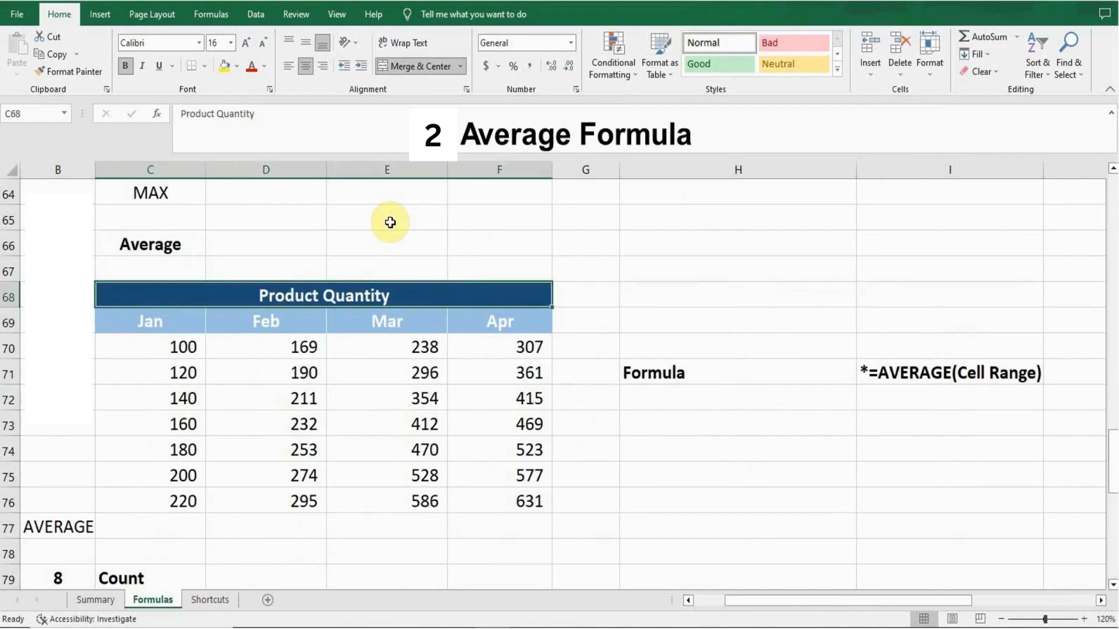
pyautogui.press('Down')
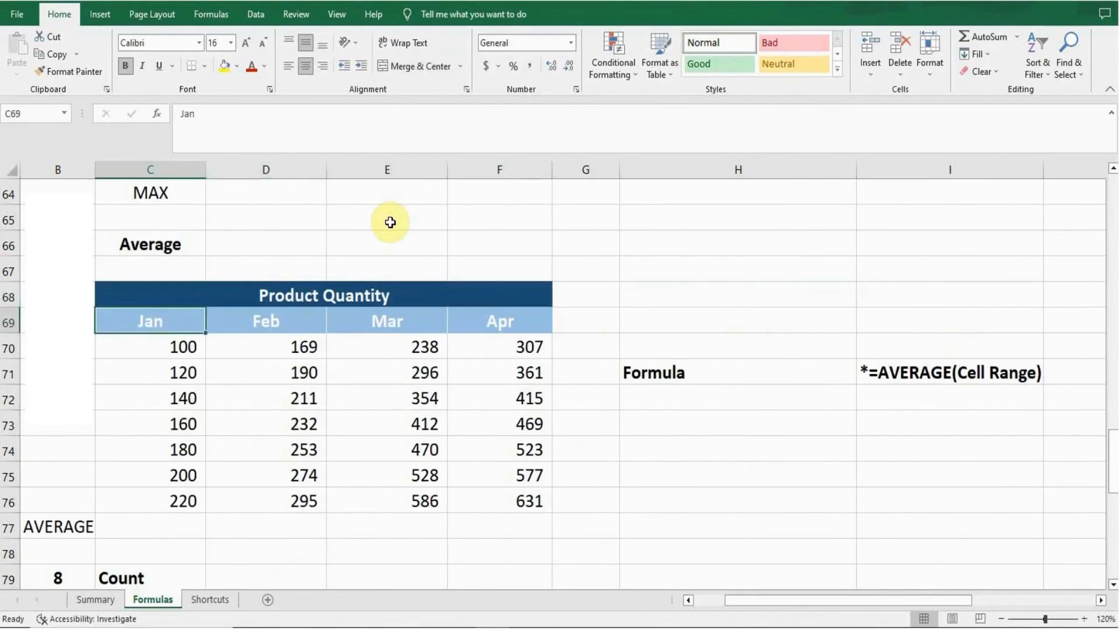
pyautogui.press('Right')
pyautogui.press('Right')
pyautogui.press('Right')
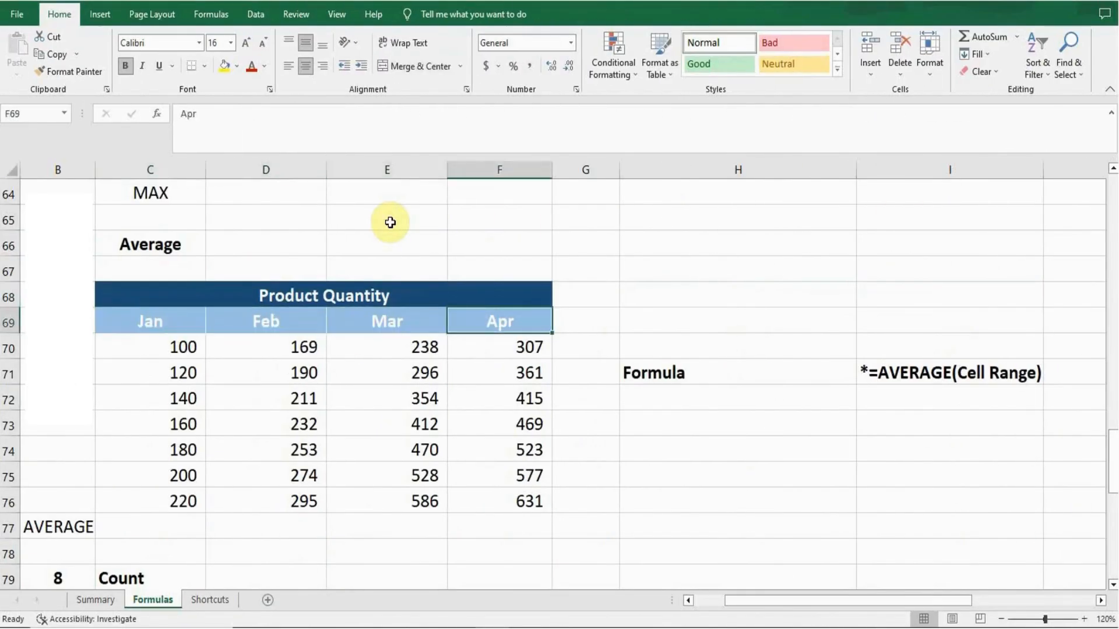
pyautogui.press('Left')
pyautogui.press('Left')
pyautogui.press('Left')
# Enter the formula =AVERAGE(C70:C76) in C77 of the AVERAGE row for January.
pyautogui.press('Down')
pyautogui.press('Down')
pyautogui.press('Down')
pyautogui.press('Down')
pyautogui.press('Down')
pyautogui.press('Down')
pyautogui.press('Down')
pyautogui.press('Down')
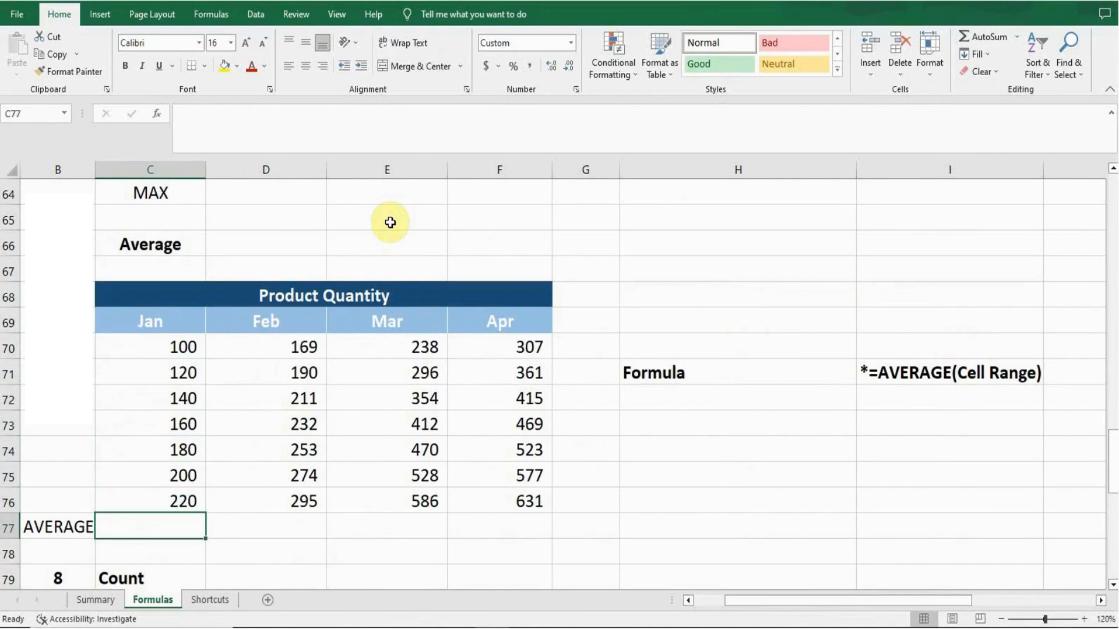
pyautogui.write('=')
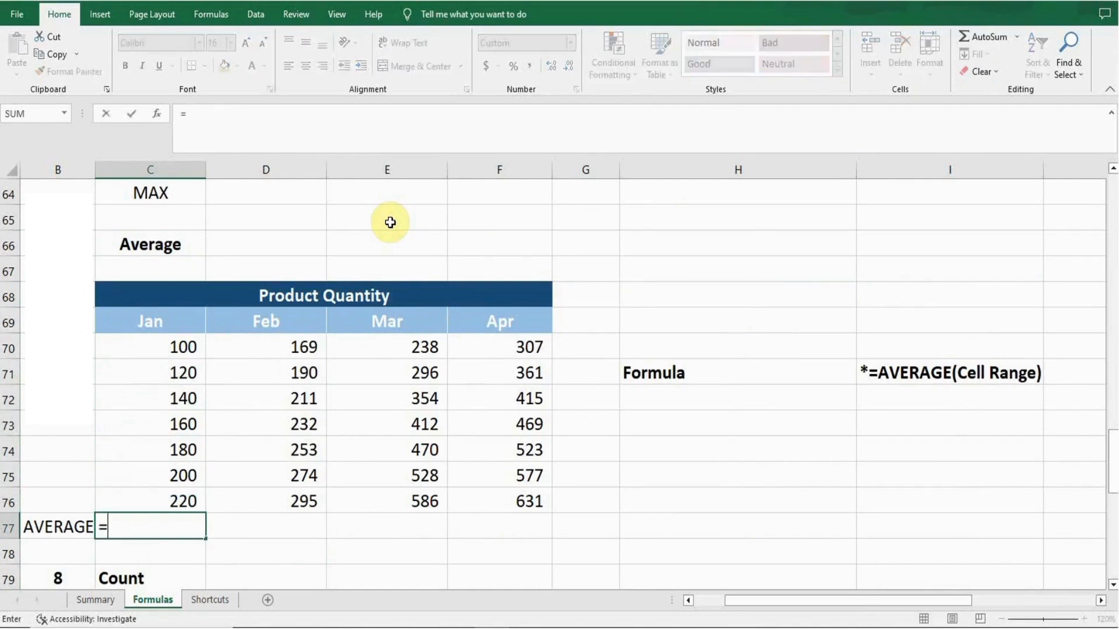
pyautogui.write('aver')
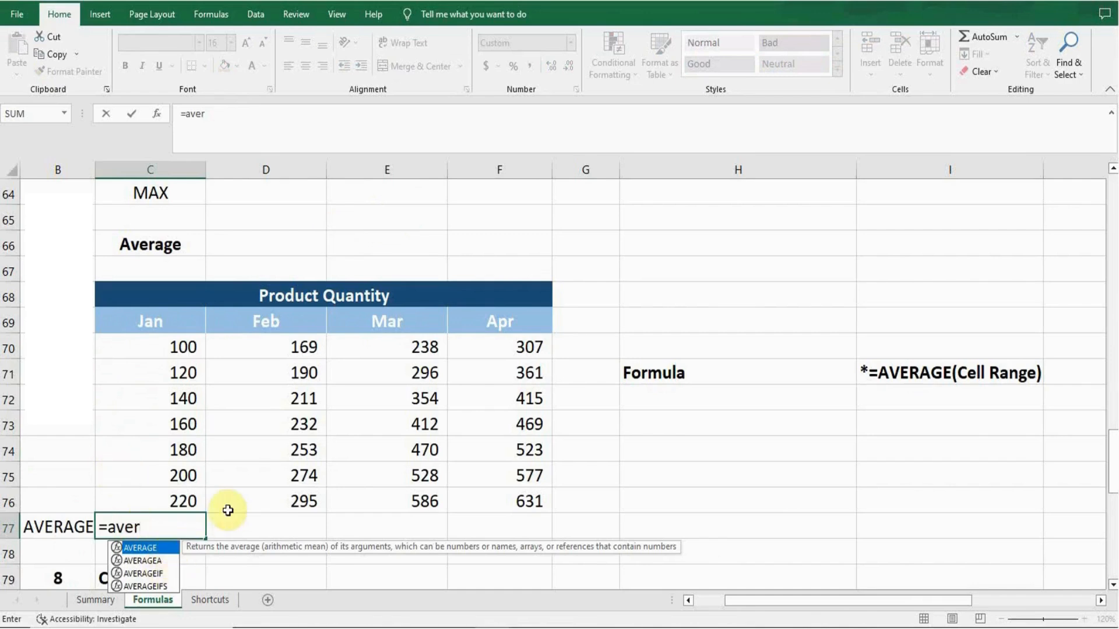
pyautogui.press('Tab')
pyautogui.click(161, 346)
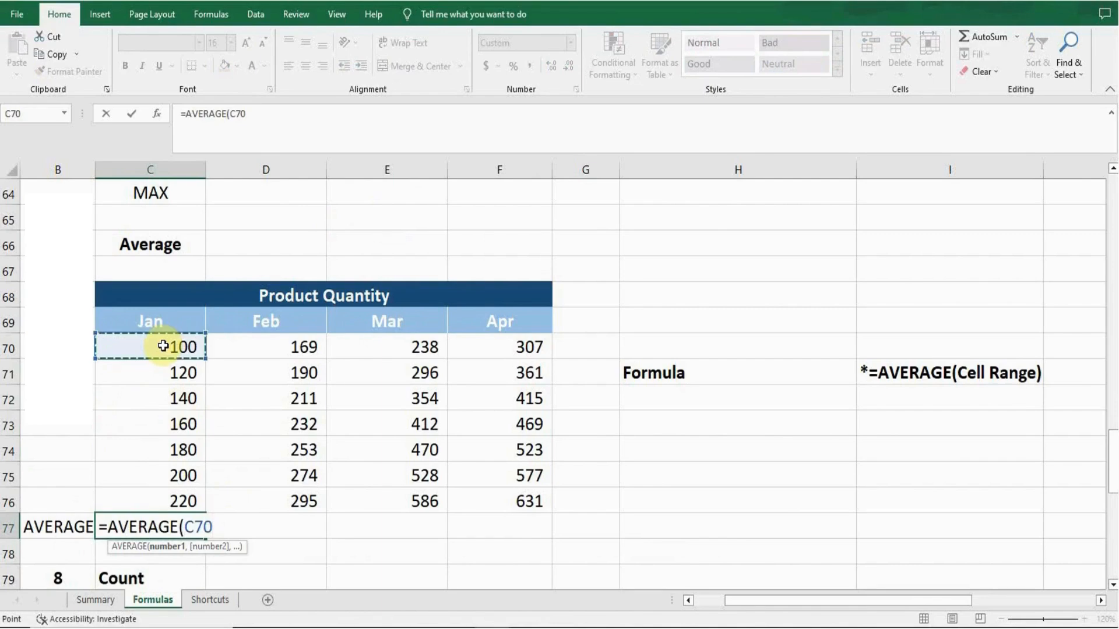
pyautogui.press('F8')
pyautogui.click(163, 346)
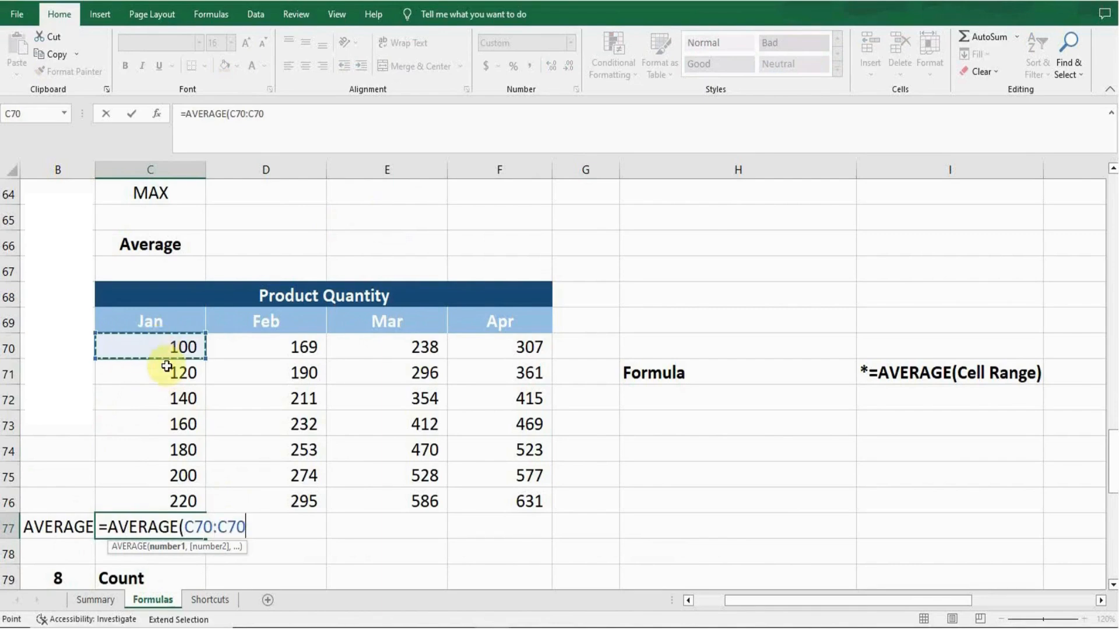
pyautogui.click(171, 493)
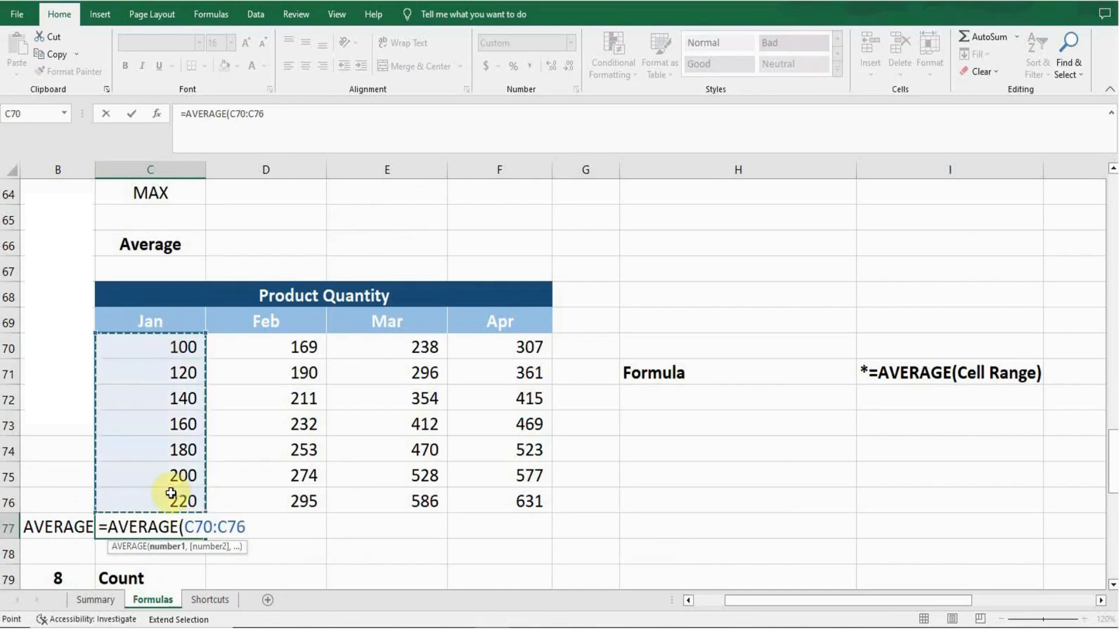
pyautogui.write(')')
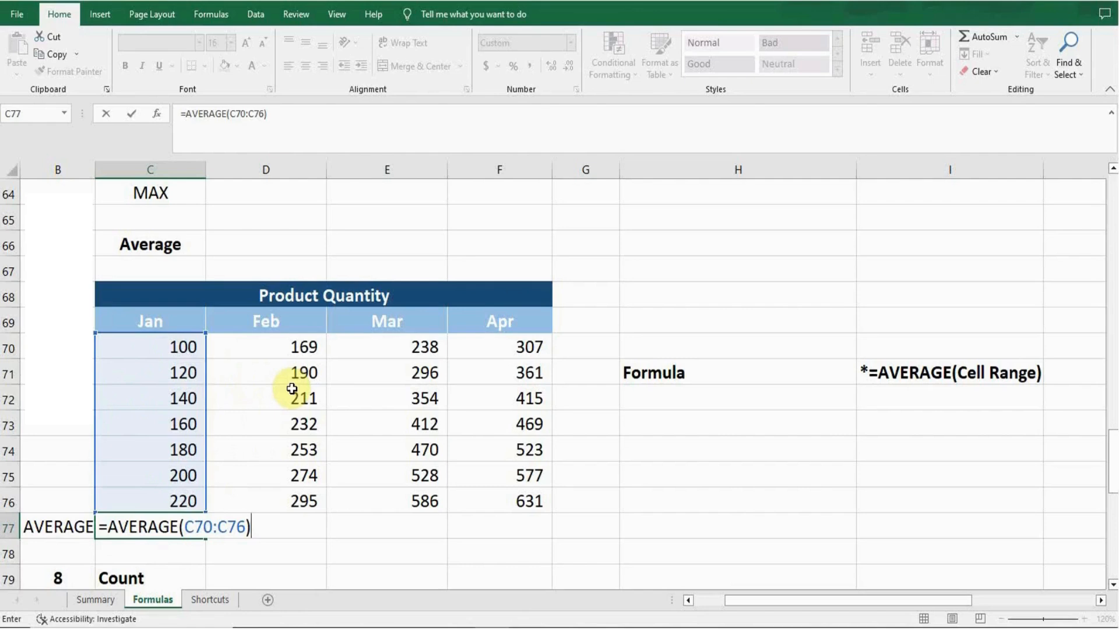
pyautogui.press('Return')
pyautogui.press('Up')
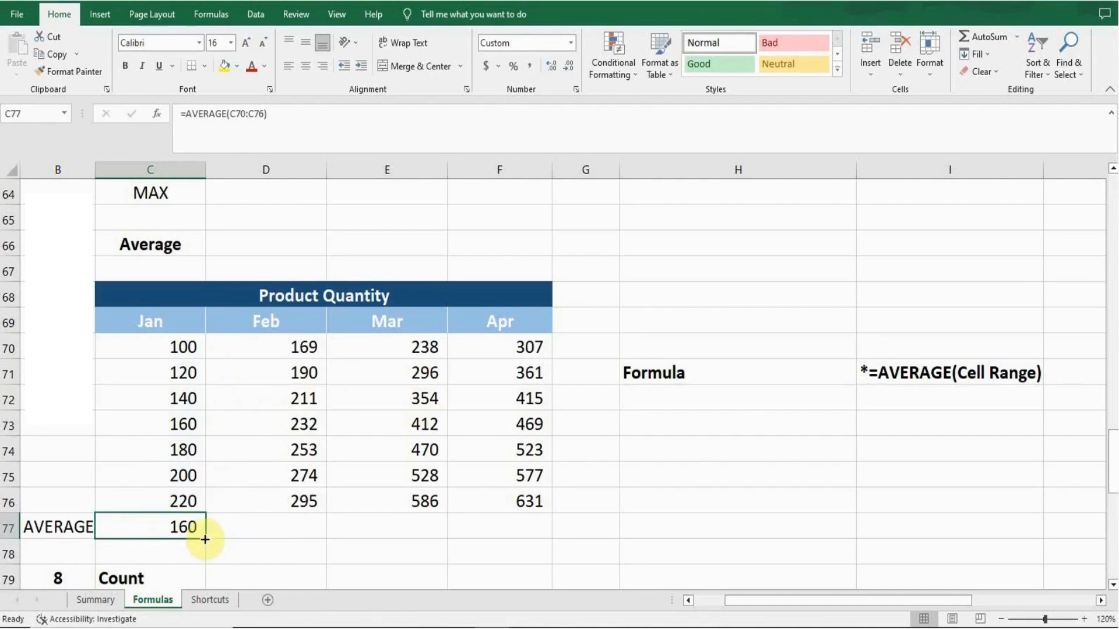
# Fill the AVERAGE formula from C77 across to F77 for February to April and check the copied formulas.
pyautogui.moveTo(205, 539); pyautogui.dragTo(517, 542)
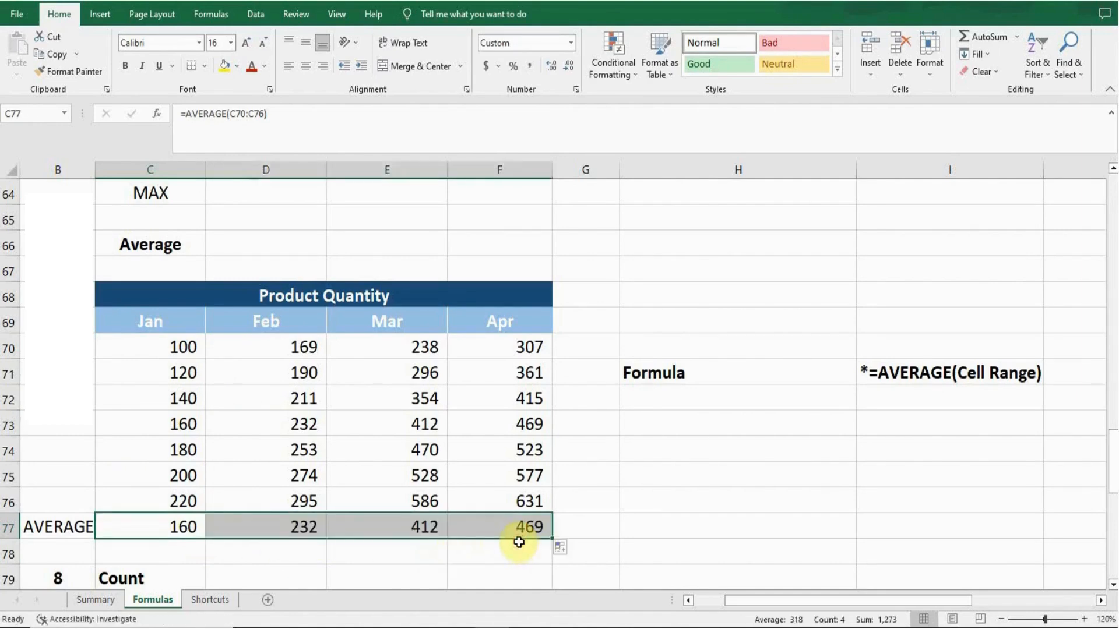
pyautogui.click(293, 526)
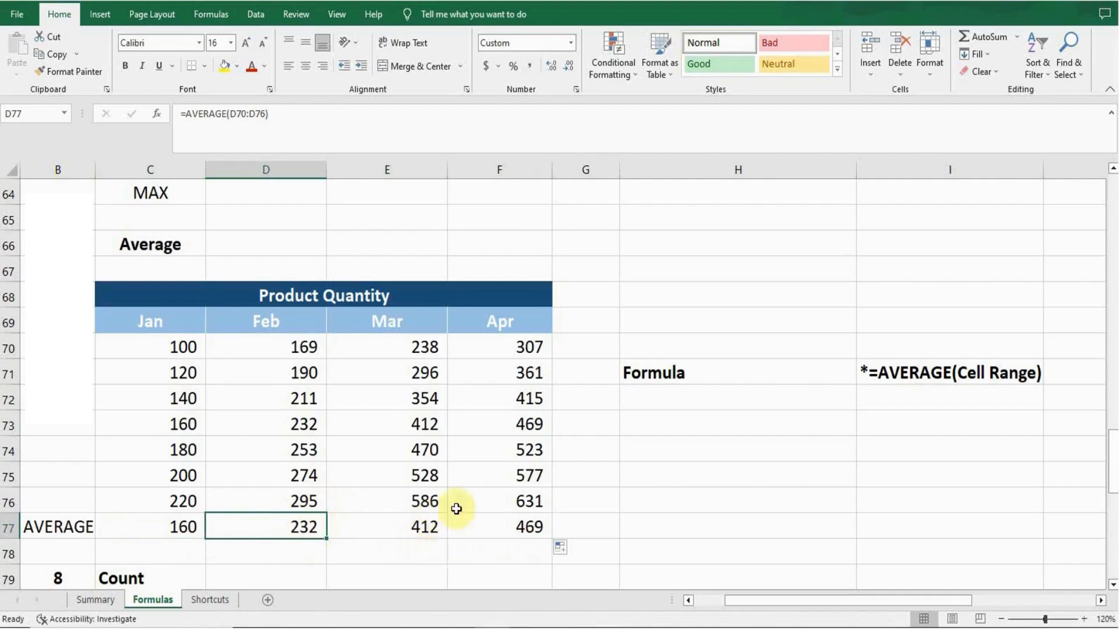
pyautogui.click(514, 327)
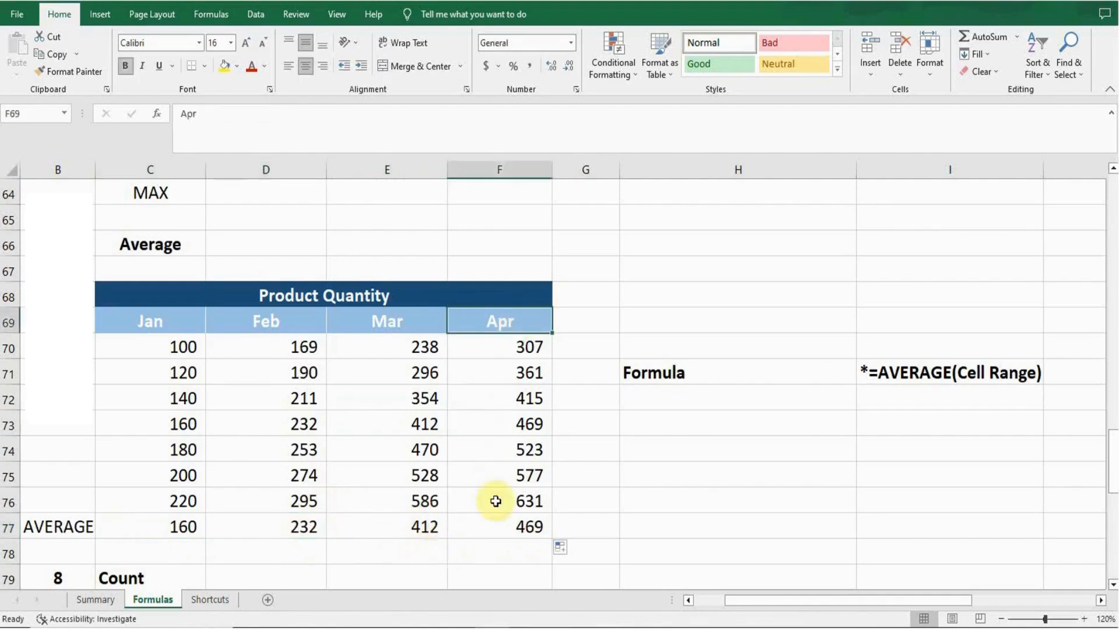
pyautogui.click(514, 529)
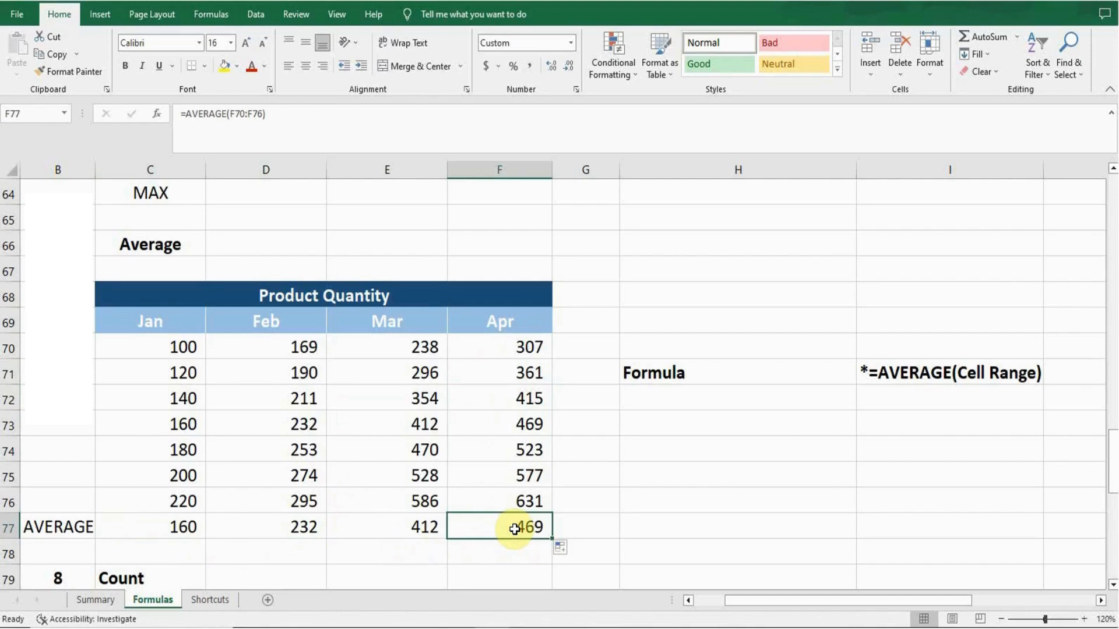
pyautogui.click(887, 372)
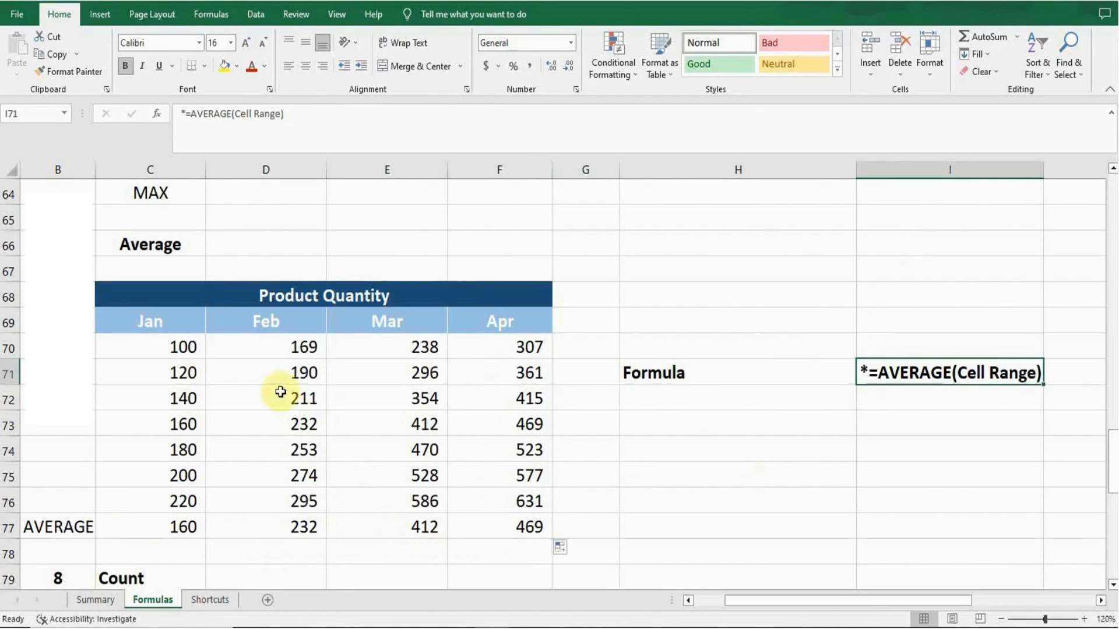
# Go to the Count section and examine the Accidents Reported in Hospital table.
pyautogui.click(142, 389)
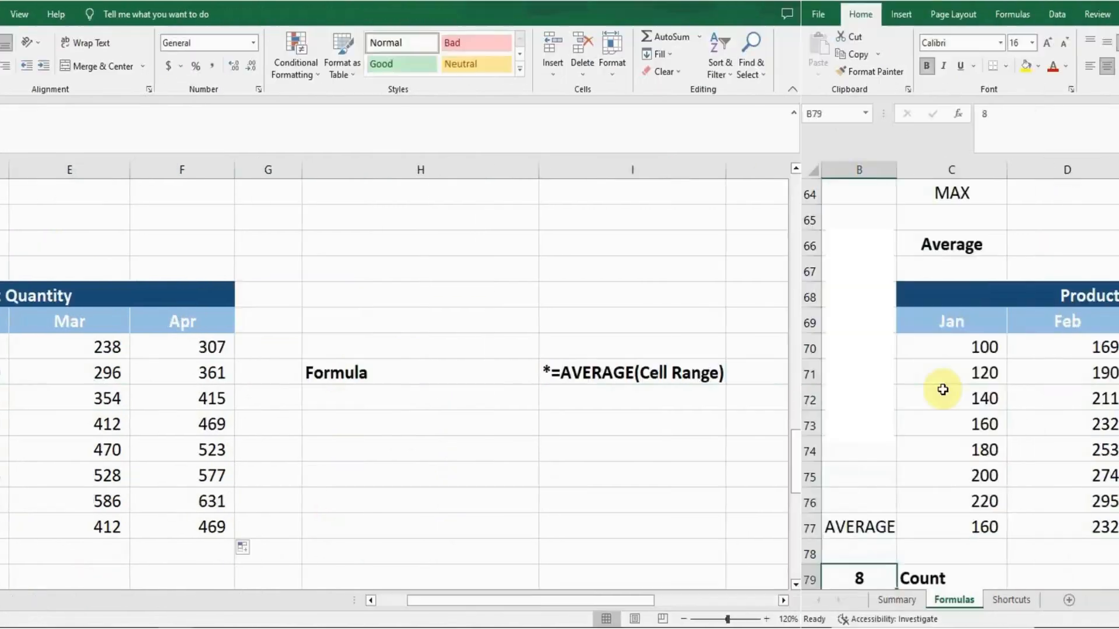
pyautogui.scroll(-2, 141, 389)
pyautogui.press('Down')
pyautogui.press('Down')
pyautogui.press('Down')
pyautogui.press('Down')
pyautogui.press('Down')
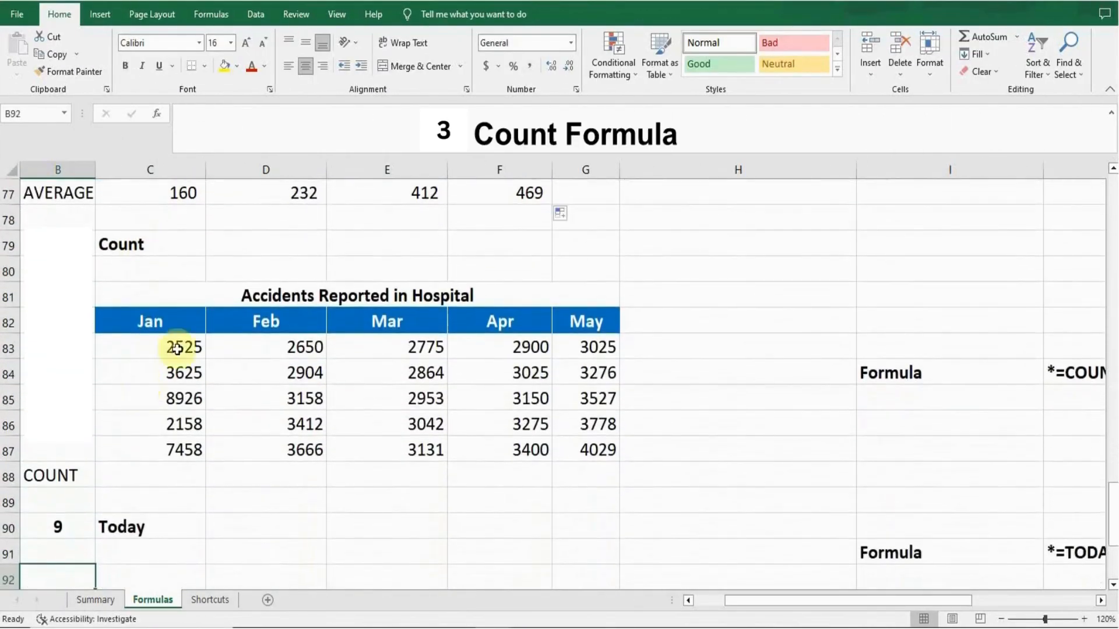
pyautogui.click(254, 296)
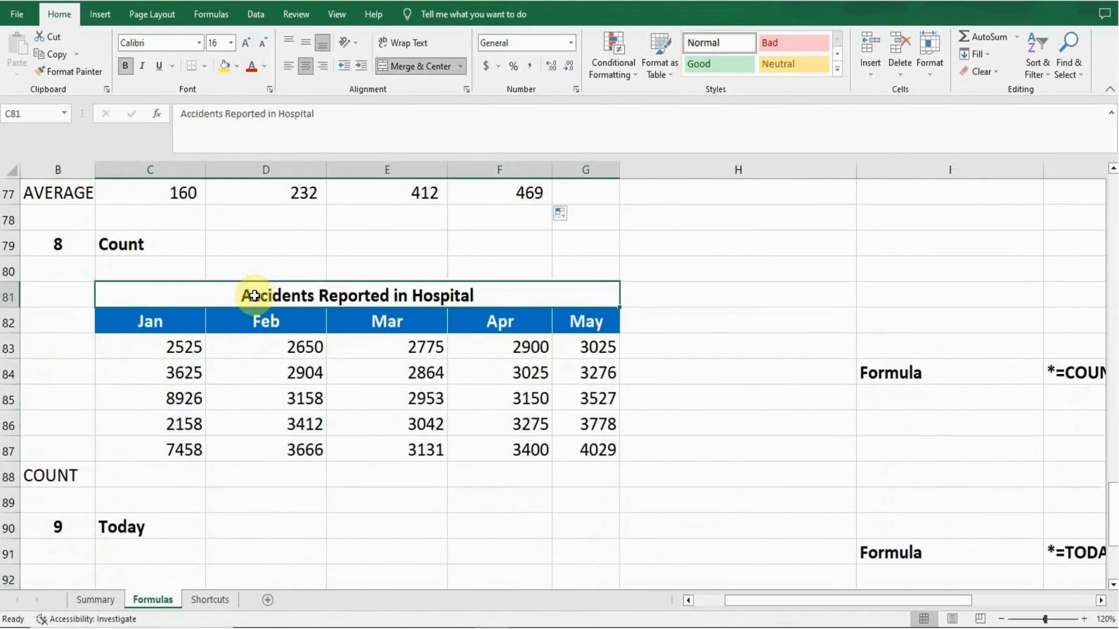
# Examine the month headings from Jan to May in the Accidents Reported in Hospital table.
pyautogui.click(150, 320)
pyautogui.click(266, 320)
pyautogui.click(419, 322)
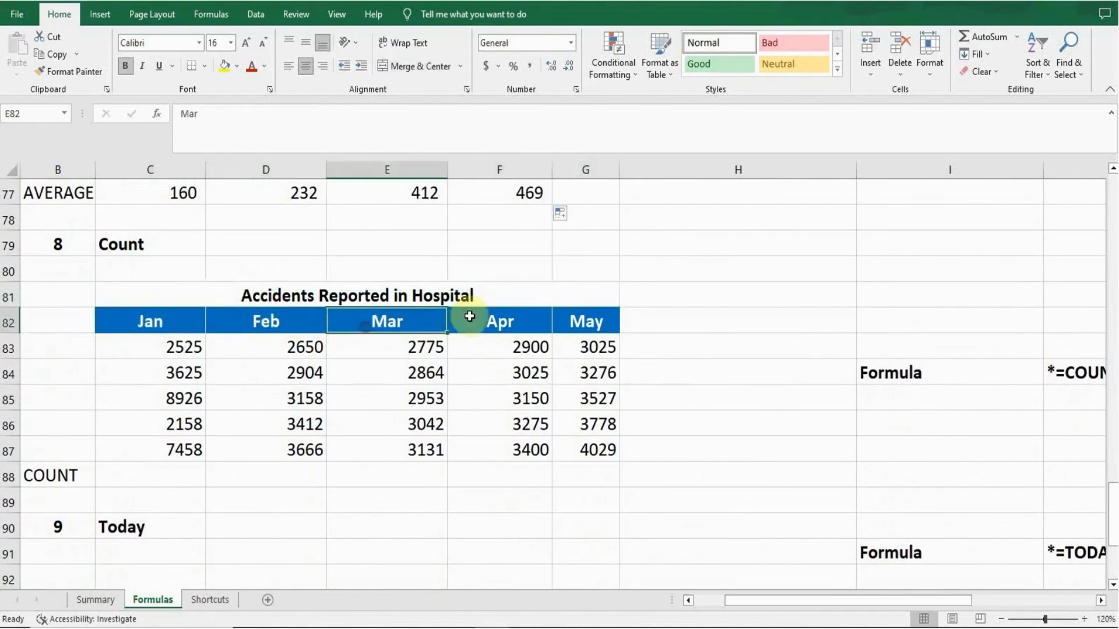
pyautogui.click(495, 309)
pyautogui.click(595, 311)
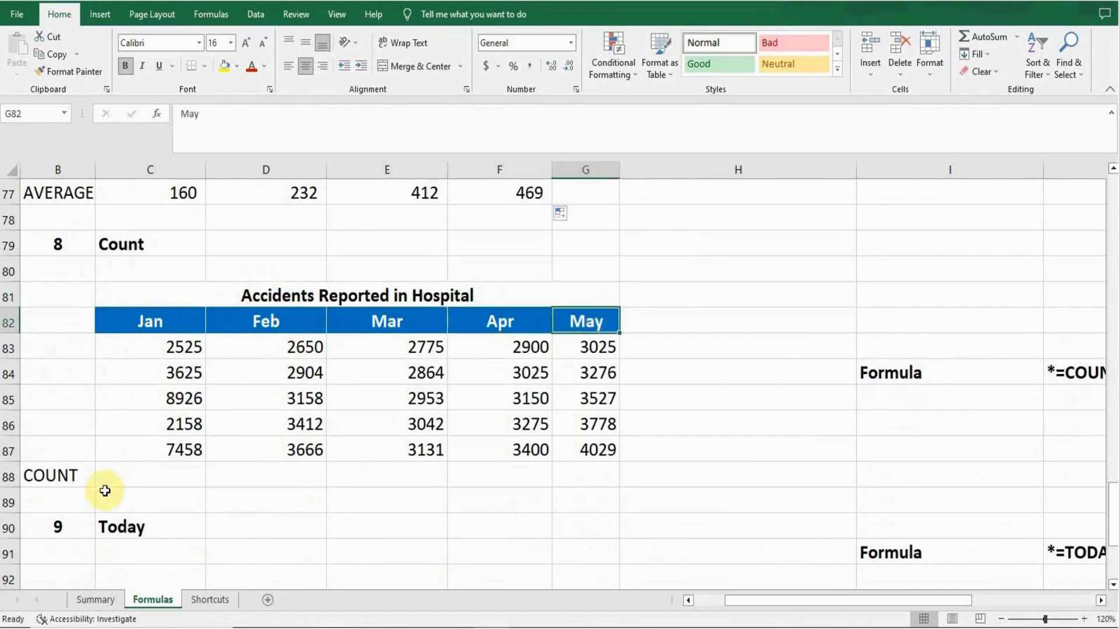
# Enter the formula =COUNT(C83:C87) in C88 of the COUNT row for January.
pyautogui.click(74, 477)
pyautogui.click(138, 476)
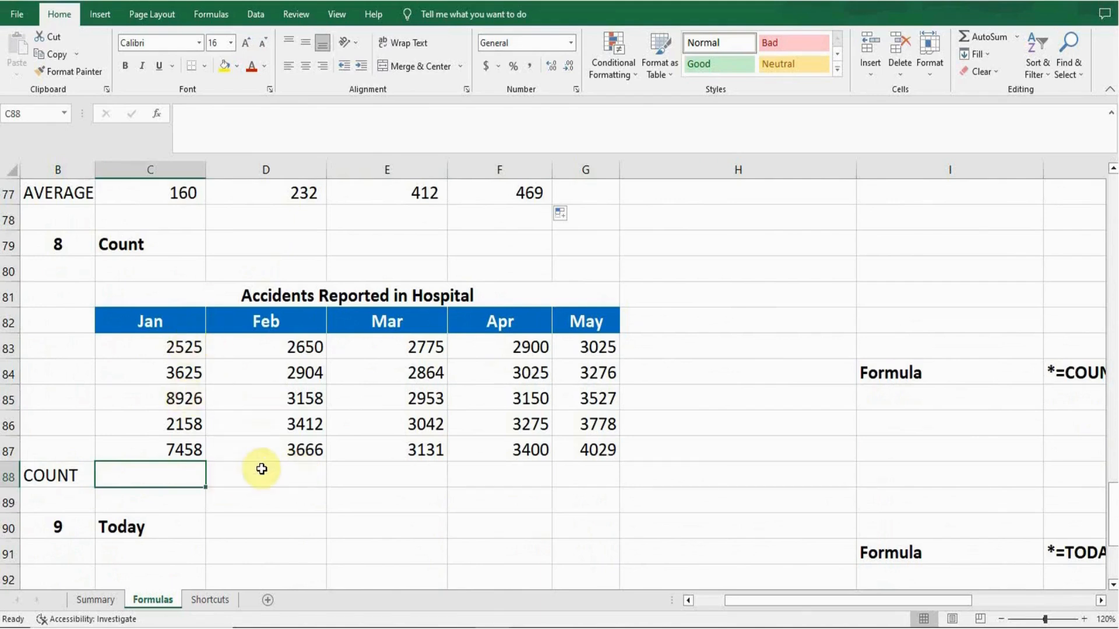
pyautogui.write('=')
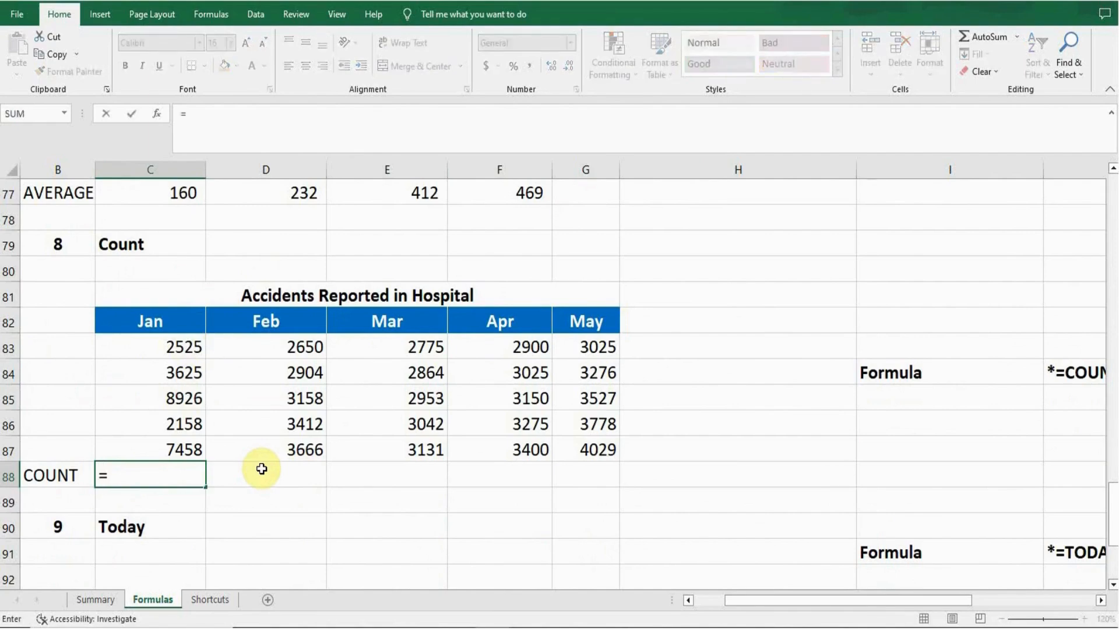
pyautogui.write('coun')
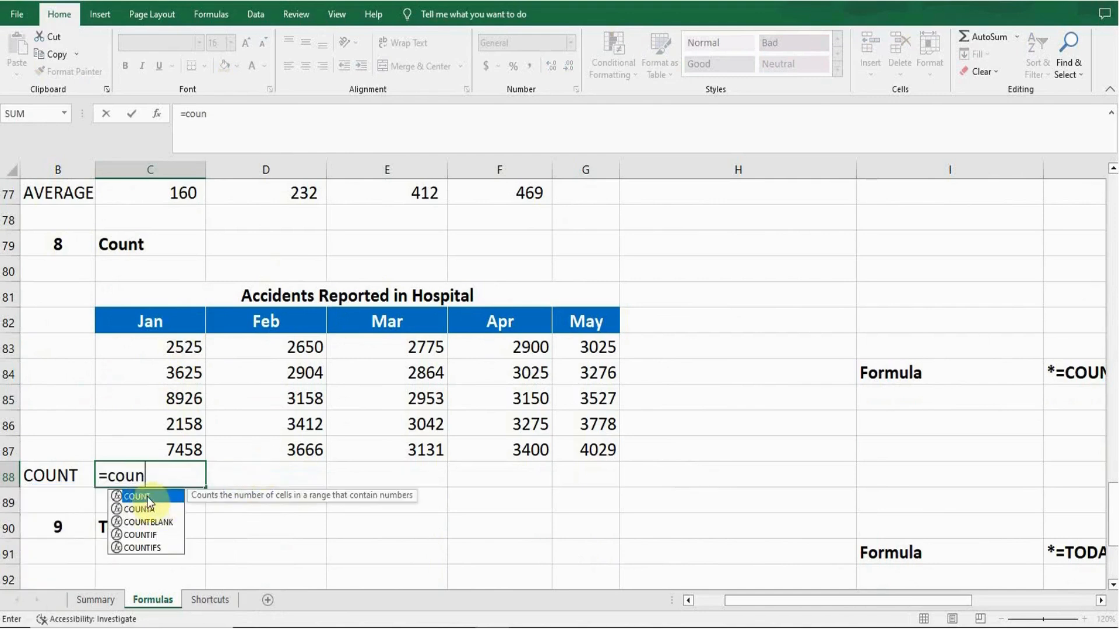
pyautogui.doubleClick(148, 500)
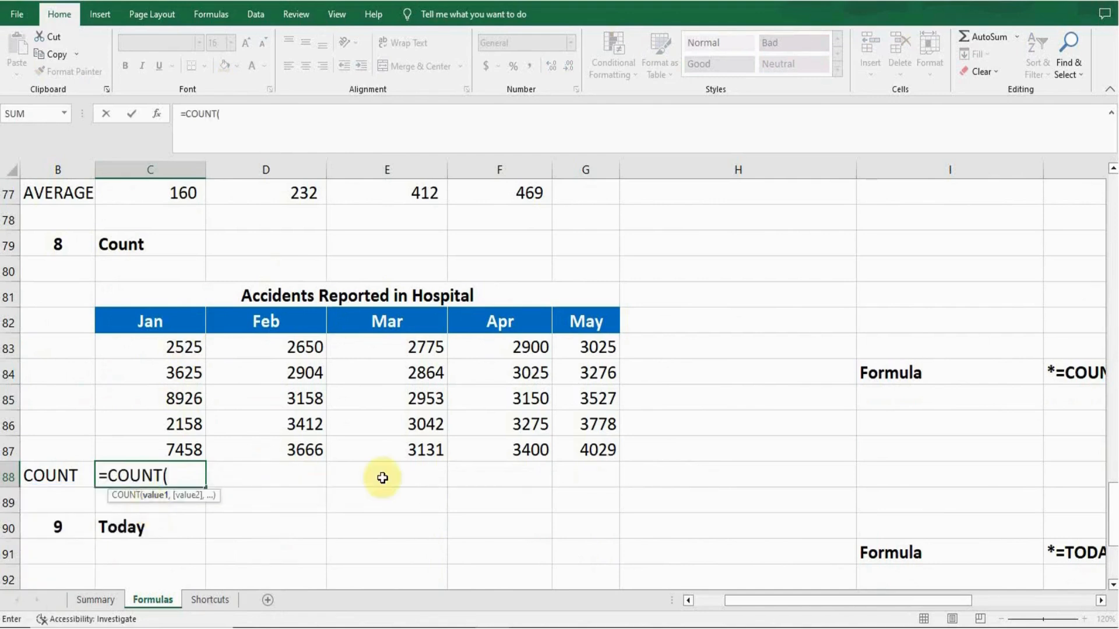
pyautogui.click(173, 345)
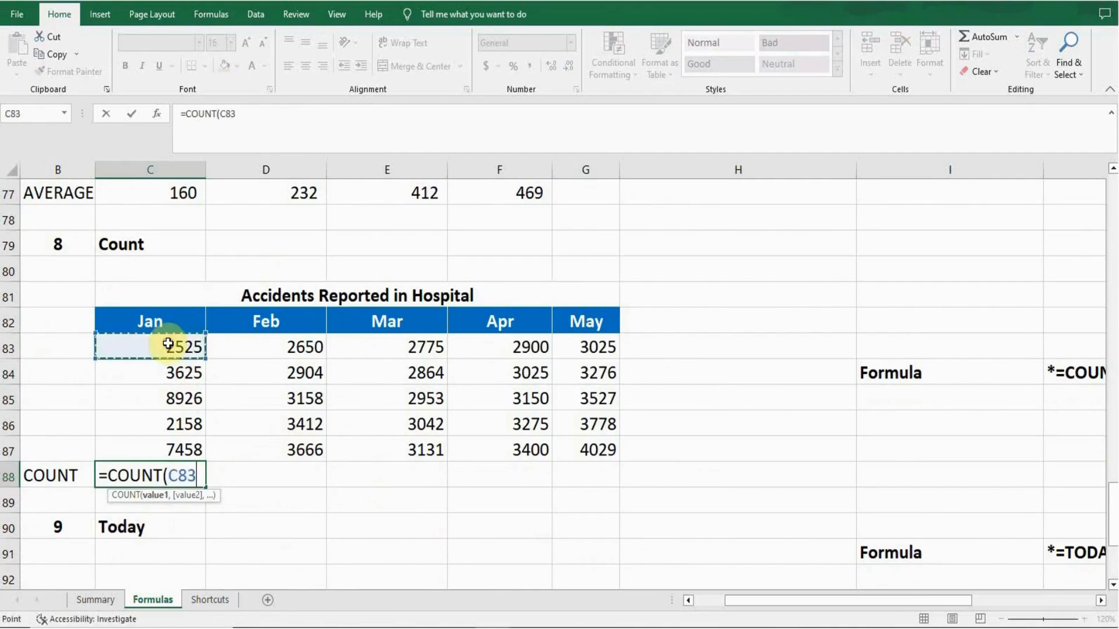
pyautogui.press('F8')
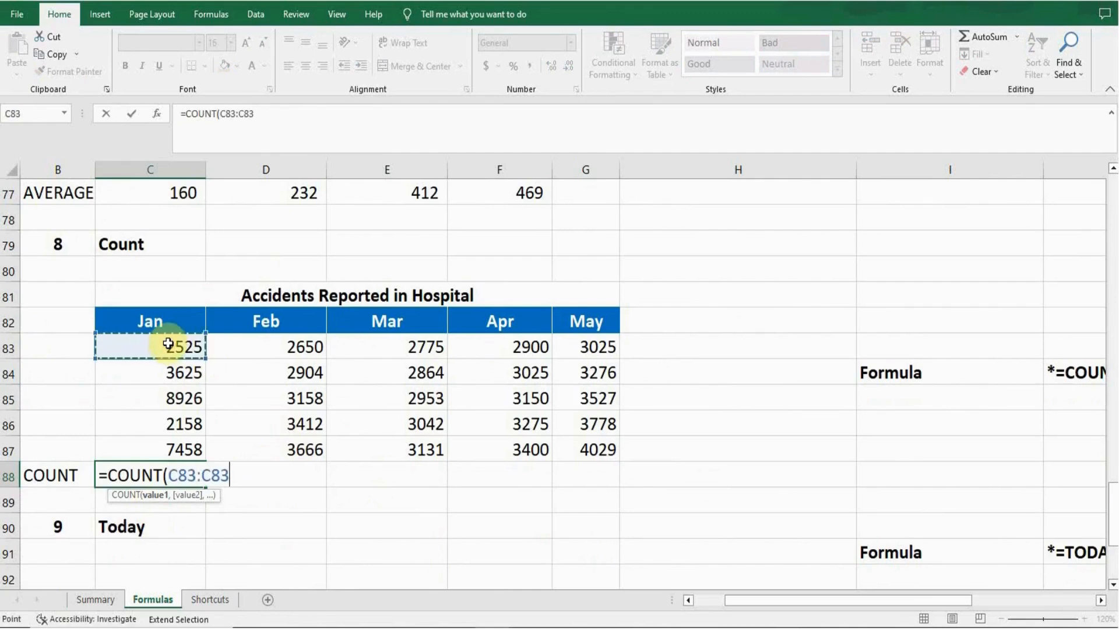
pyautogui.click(175, 449)
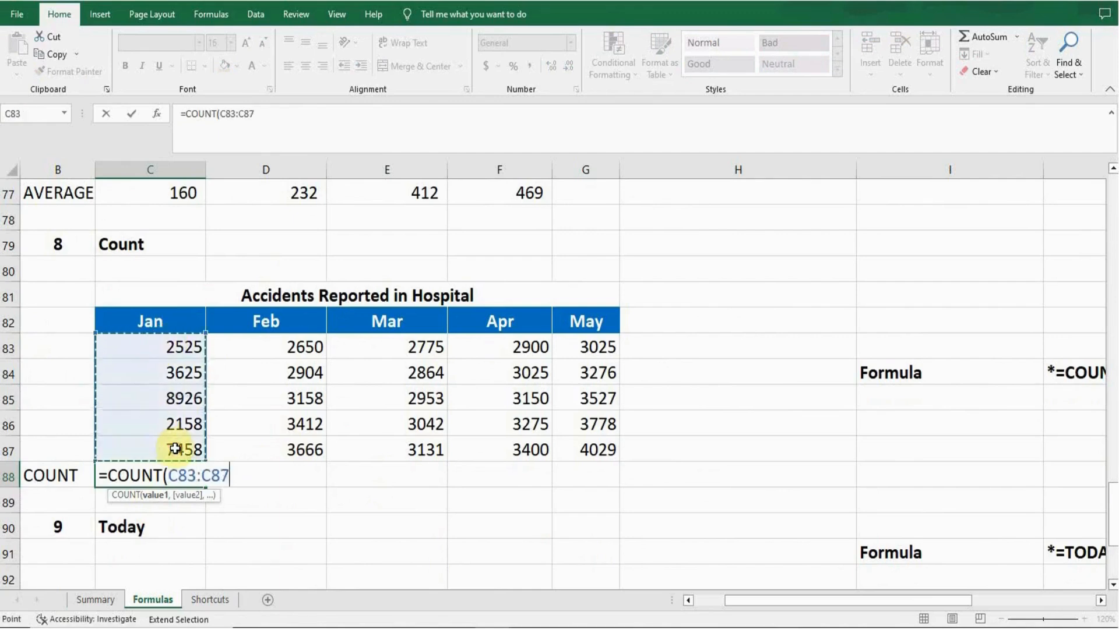
pyautogui.write(')')
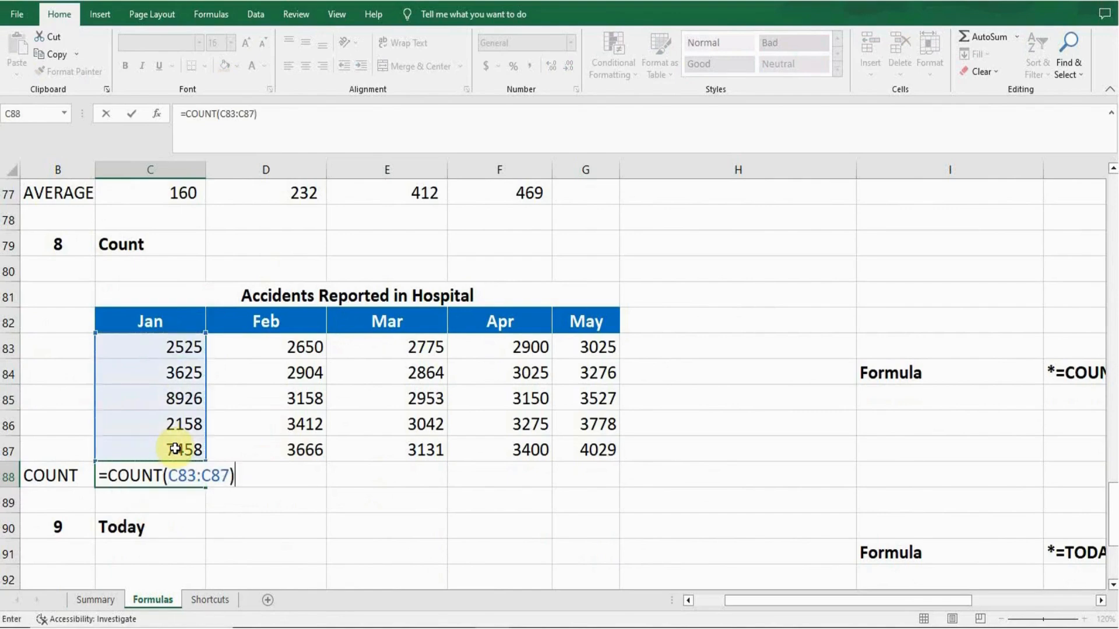
pyautogui.press('Return')
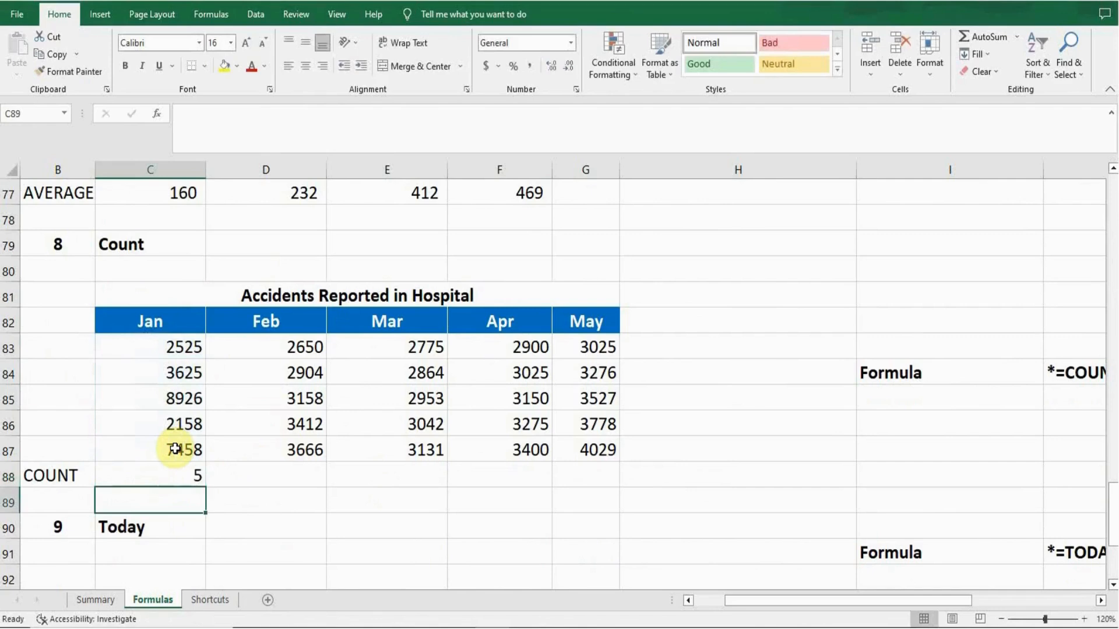
# Fill the COUNT formula from C88 across to G88 for February to May and check the copied formula in D88.
pyautogui.press('Up')
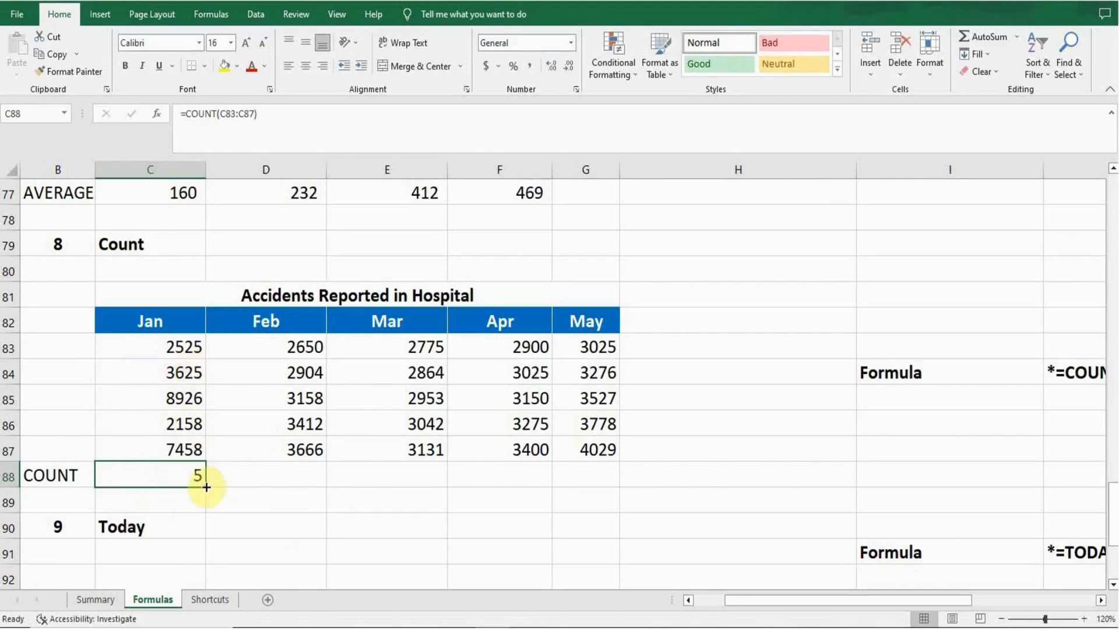
pyautogui.moveTo(206, 487); pyautogui.dragTo(619, 487)
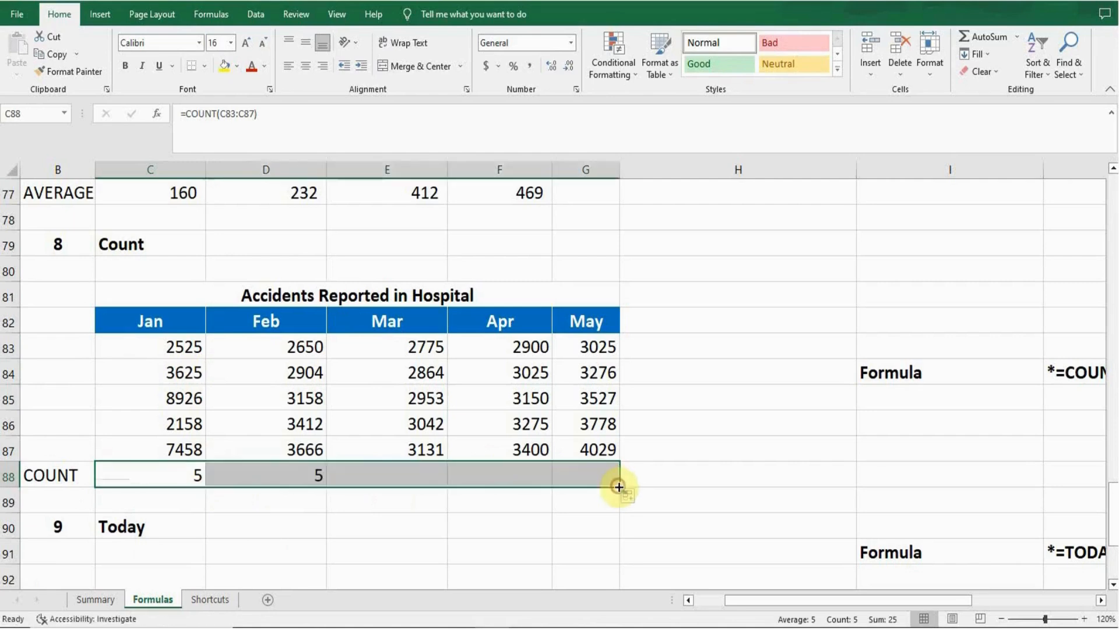
pyautogui.click(297, 469)
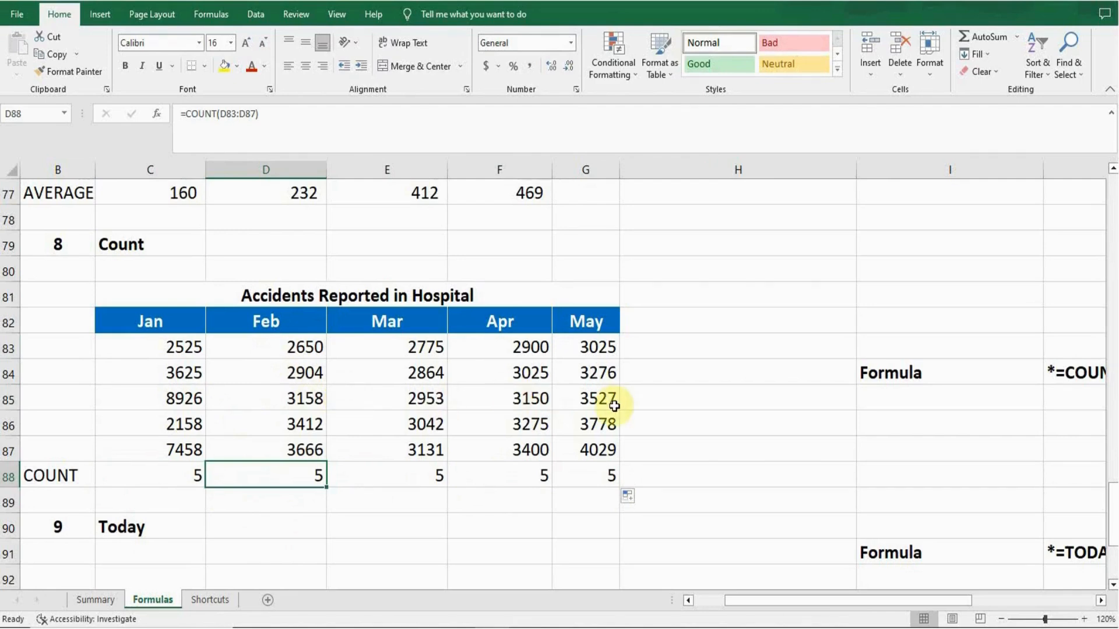
# Go to the Today section below the hospital accidents table.
pyautogui.click(752, 372)
pyautogui.press('Right')
pyautogui.press('Right')
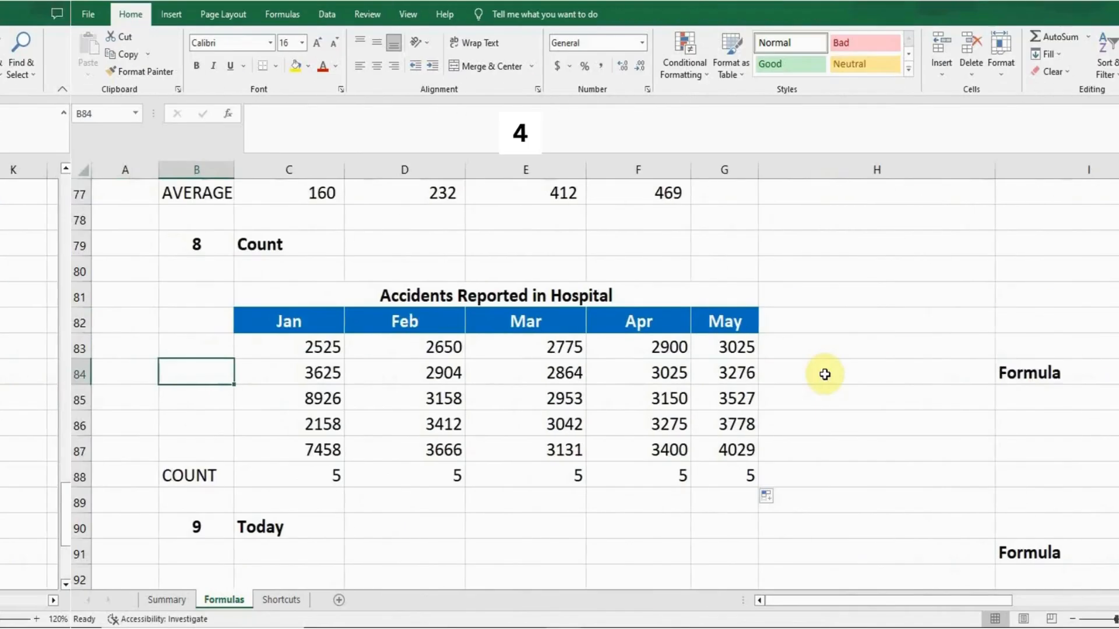
pyautogui.press('Down')
pyautogui.press('Down')
pyautogui.press('Down')
pyautogui.press('Down')
pyautogui.press('Down')
pyautogui.press('Down')
pyautogui.press('Down')
pyautogui.press('Down')
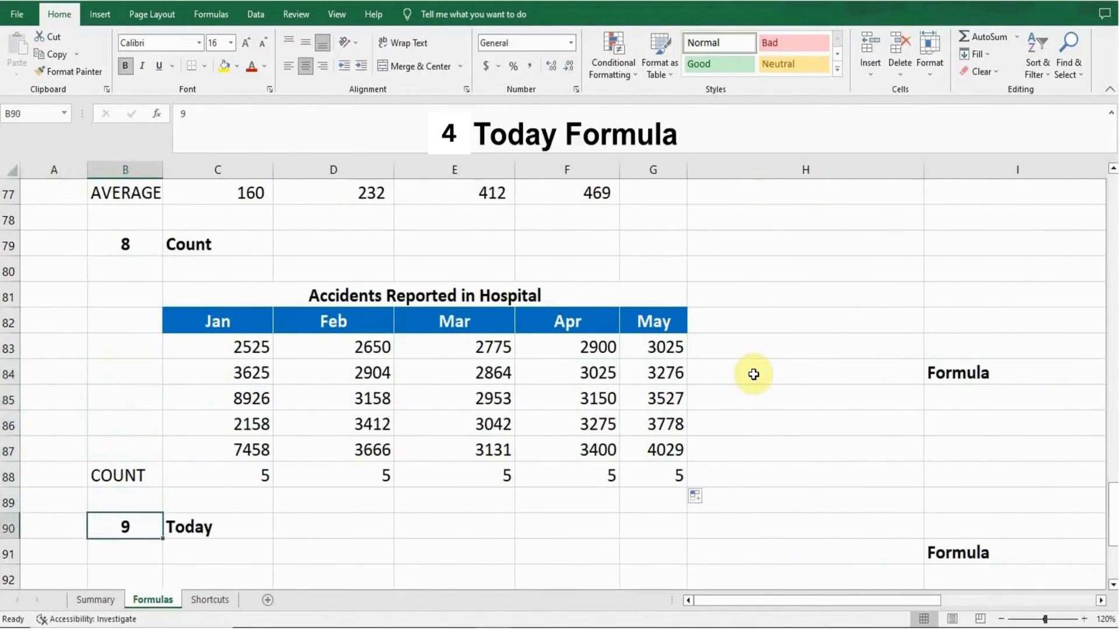
pyautogui.press('Down')
pyautogui.press('Down')
pyautogui.press('Up')
pyautogui.press('Up')
pyautogui.press('Up')
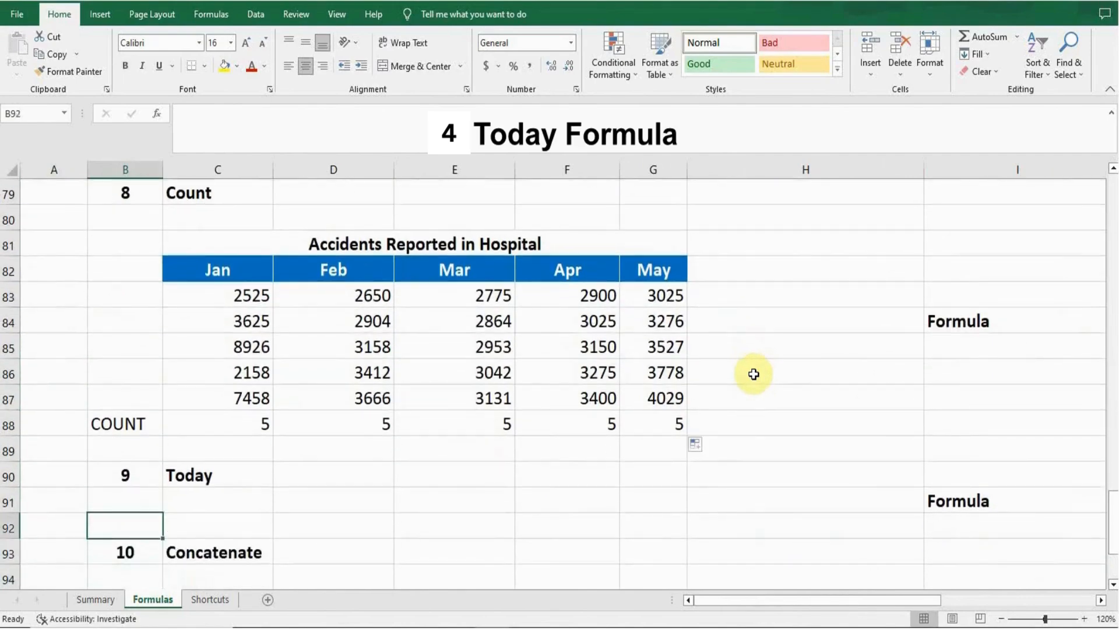
# Enter the formula =TODAY() in D91 of the Today section and reselect the cell.
pyautogui.press('Right')
pyautogui.press('Right')
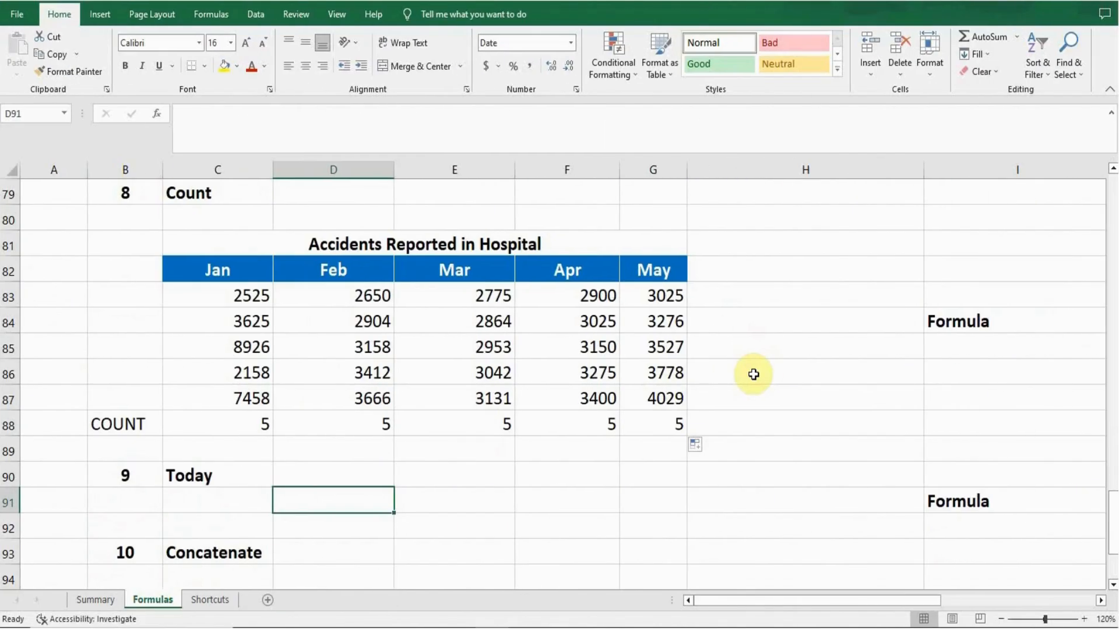
pyautogui.write('=')
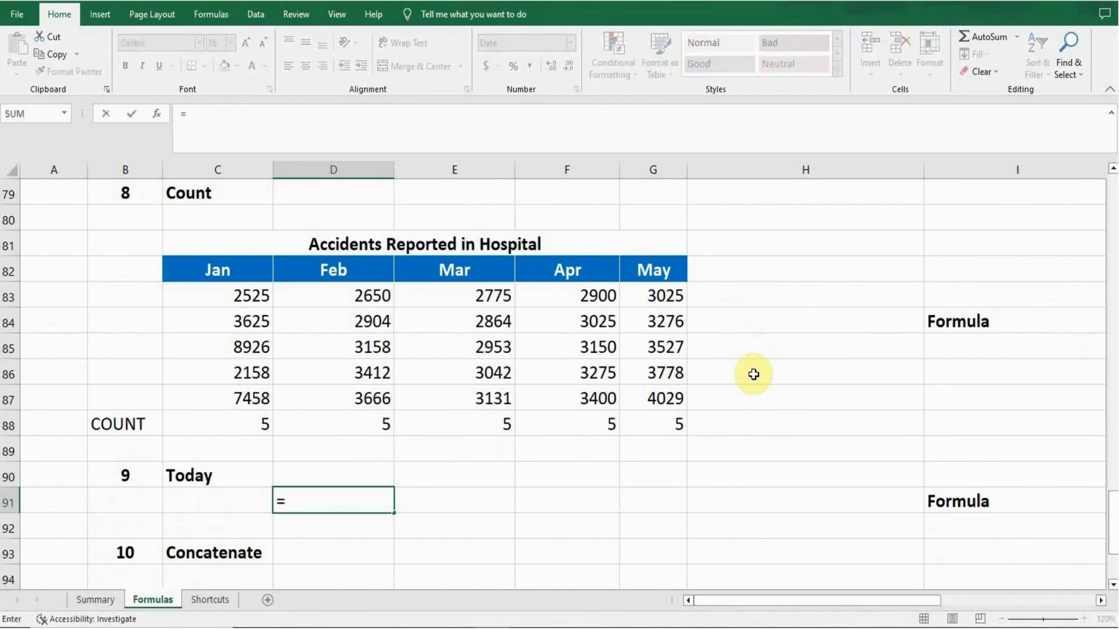
pyautogui.write('tod')
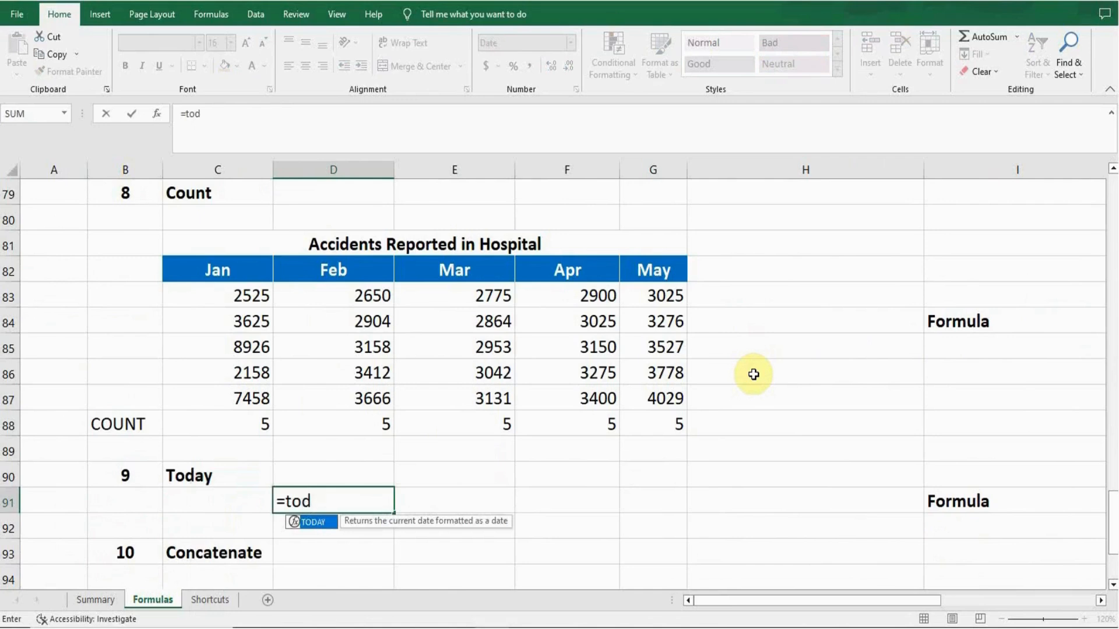
pyautogui.press('Tab')
pyautogui.write(')')
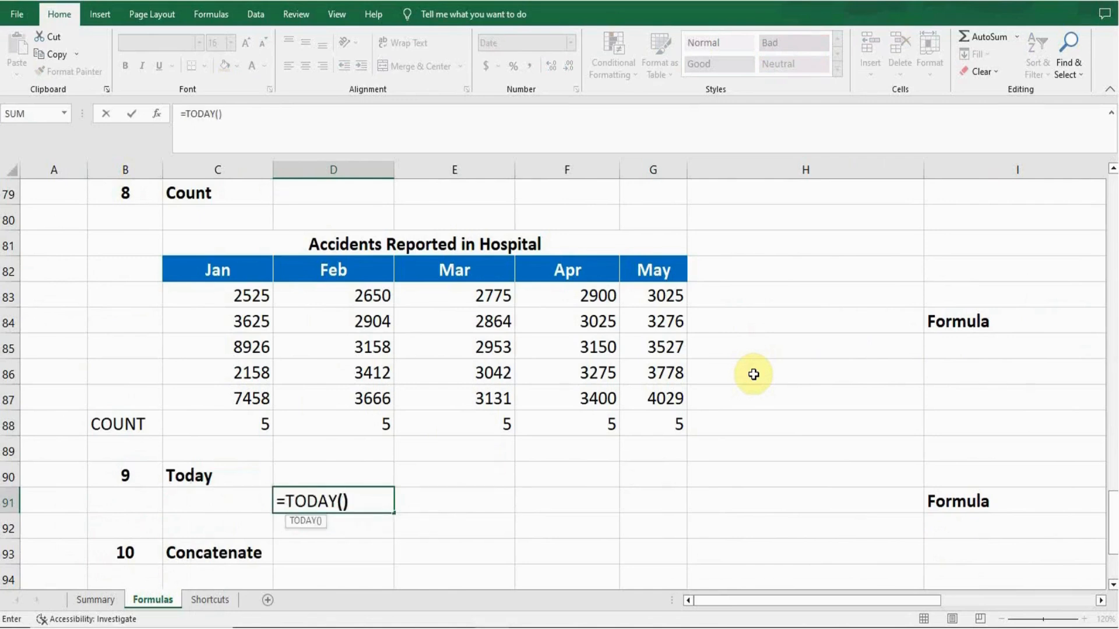
pyautogui.press('Return')
pyautogui.press('Up')
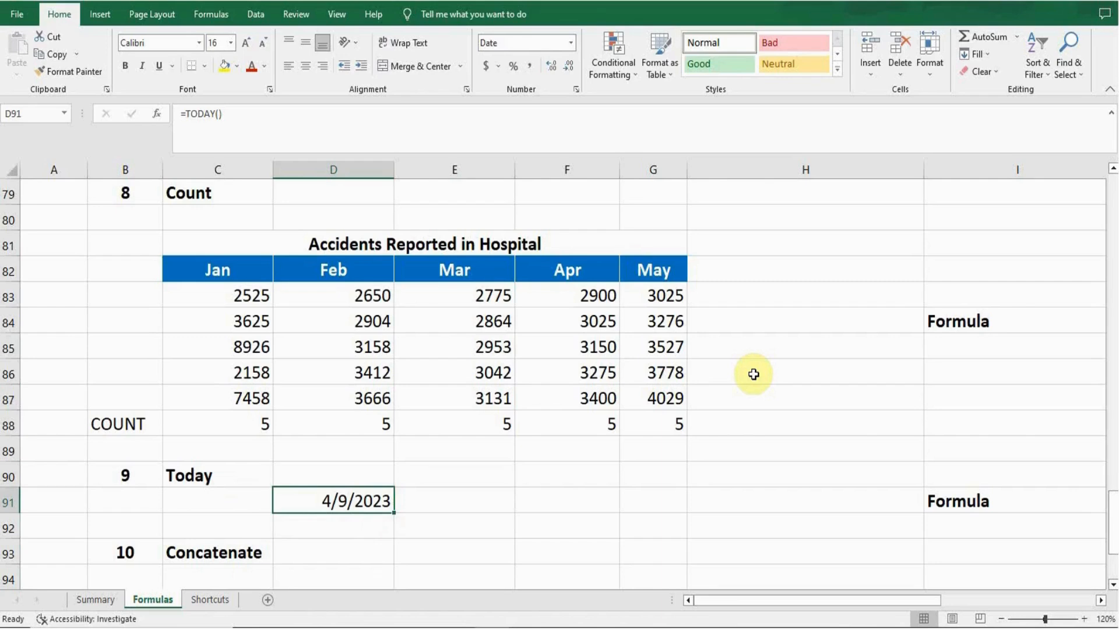
# Review the reference formula noted in J91 for the Today section.
pyautogui.press('Right')
pyautogui.press('Right')
pyautogui.press('Right')
pyautogui.press('Right')
pyautogui.press('Right')
pyautogui.press('Right')
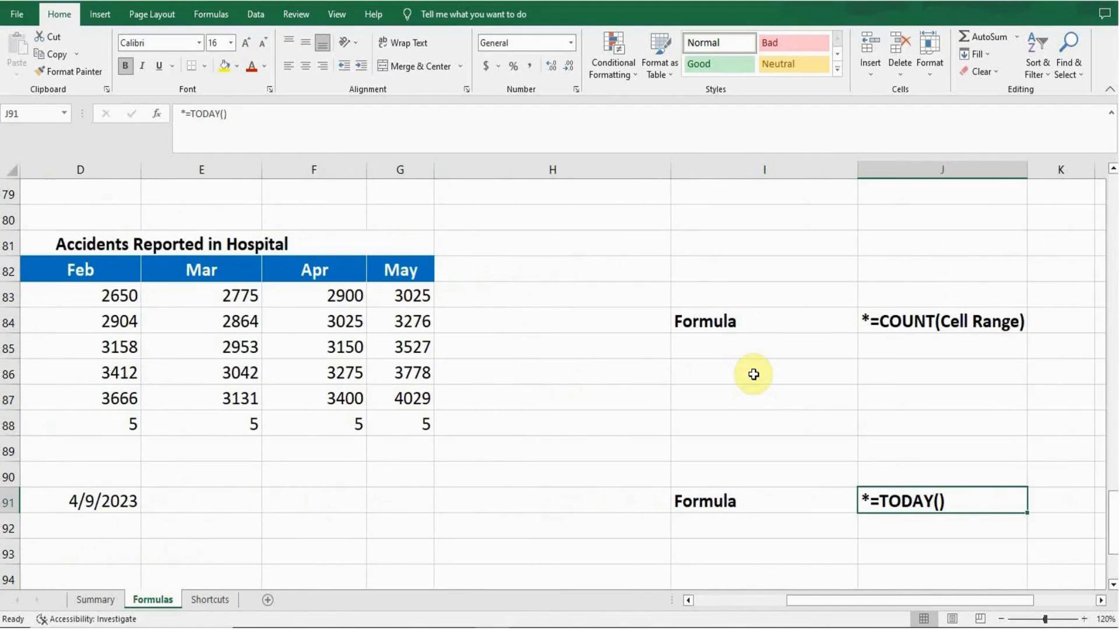
# Go to the Concatenate section and its heading in C93.
pyautogui.press('Left')
pyautogui.press('Left')
pyautogui.press('Left')
pyautogui.press('Left')
pyautogui.press('Left')
pyautogui.press('Left')
pyautogui.press('Left')
pyautogui.press('Left')
pyautogui.press('Down')
pyautogui.press('Down')
pyautogui.press('Down')
pyautogui.press('Down')
pyautogui.press('Down')
pyautogui.press('Down')
pyautogui.press('Down')
pyautogui.press('Down')
pyautogui.press('Down')
pyautogui.press('Down')
pyautogui.press('Down')
pyautogui.press('Down')
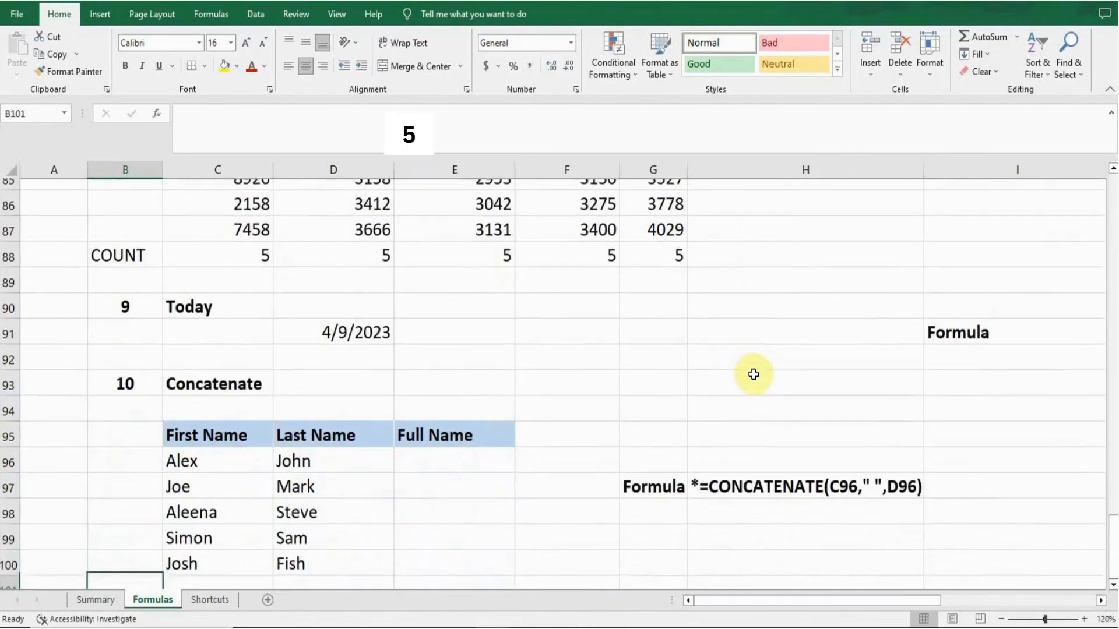
pyautogui.press('Up')
pyautogui.press('Up')
pyautogui.press('Up')
pyautogui.press('Up')
pyautogui.press('Up')
pyautogui.press('Up')
pyautogui.press('Up')
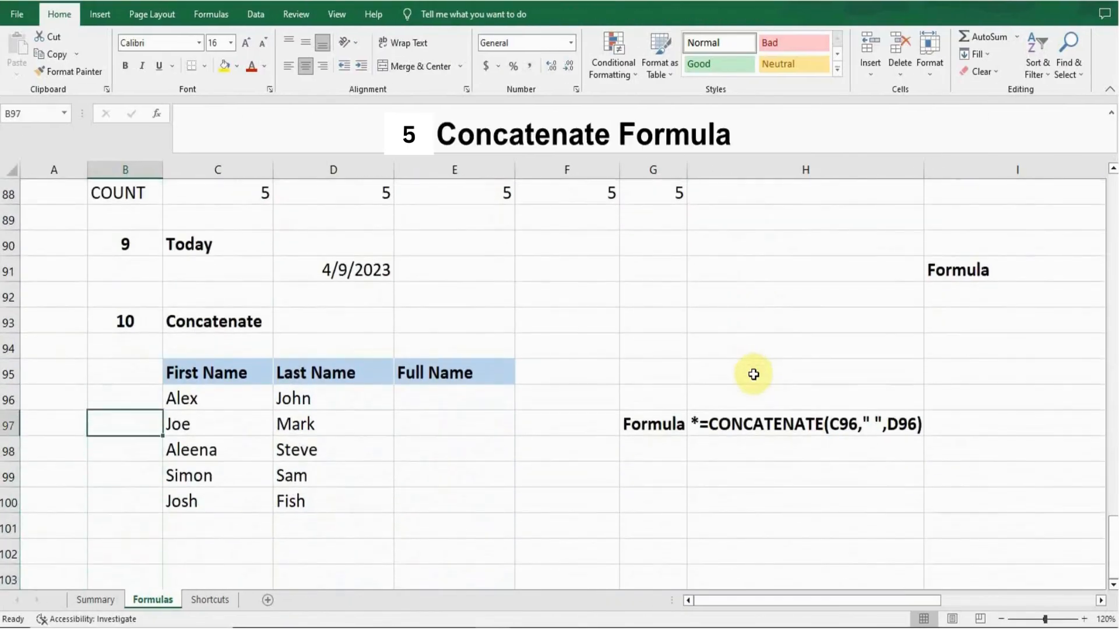
pyautogui.press('Up')
pyautogui.press('Up')
pyautogui.press('Right')
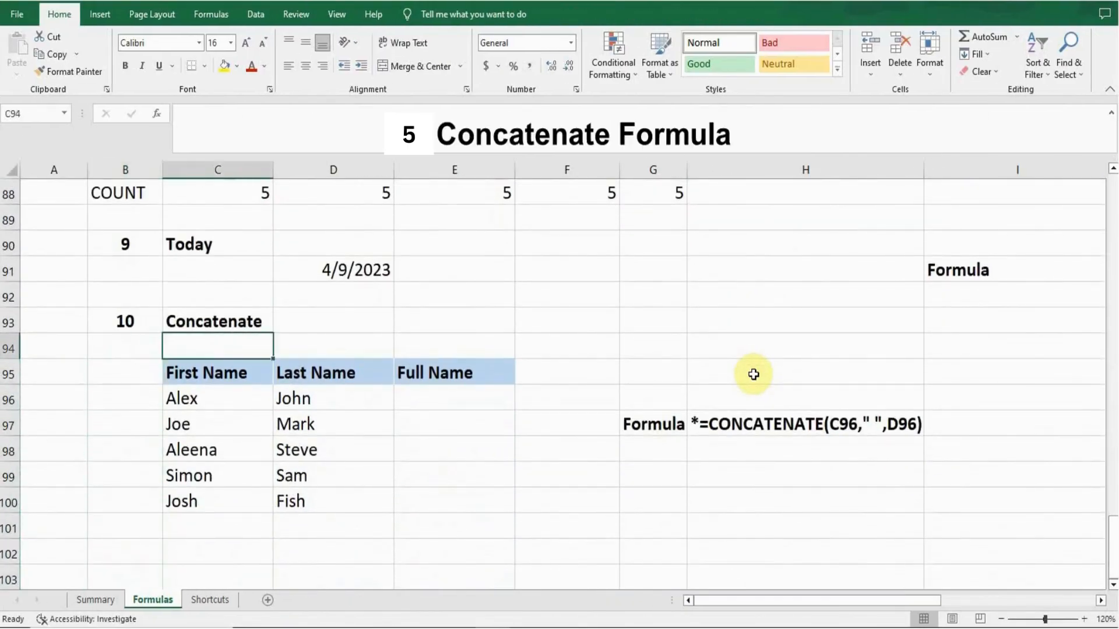
pyautogui.press('Up')
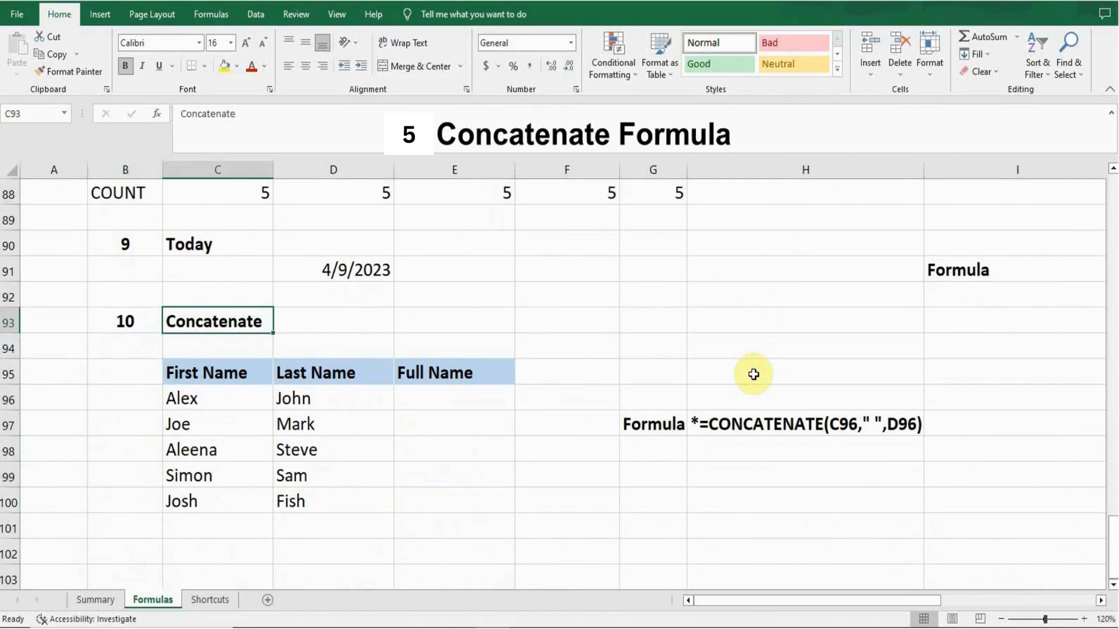
# Examine the First Name column of the Concatenate table, from its heading in C95 down through the entries.
pyautogui.press('Down')
pyautogui.press('Down')
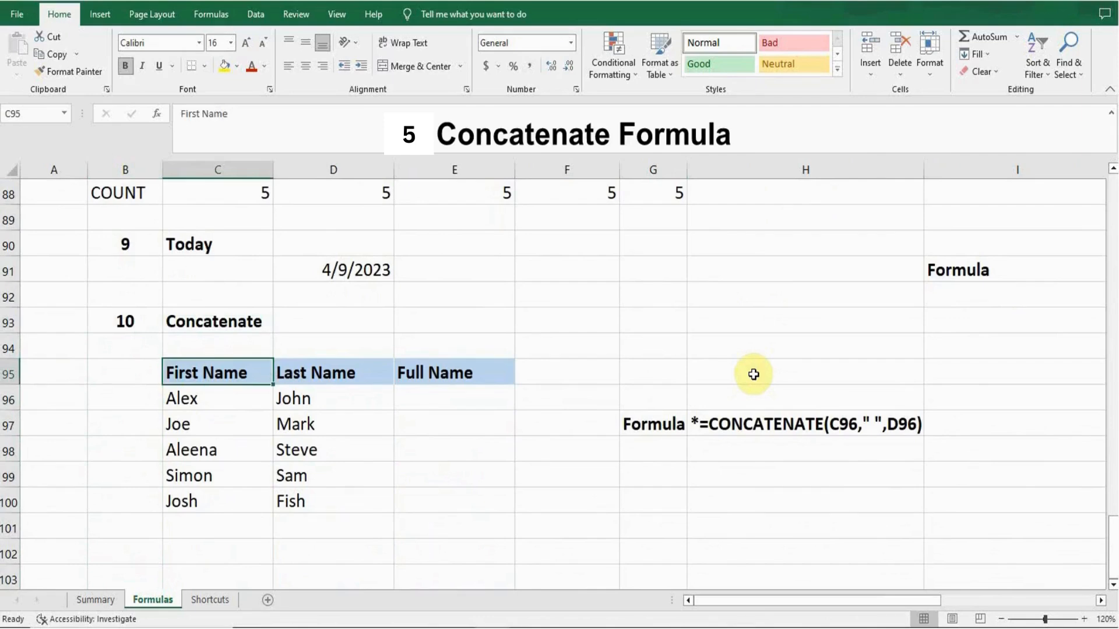
pyautogui.press('Down')
pyautogui.press('Down')
pyautogui.press('Down')
pyautogui.press('Down')
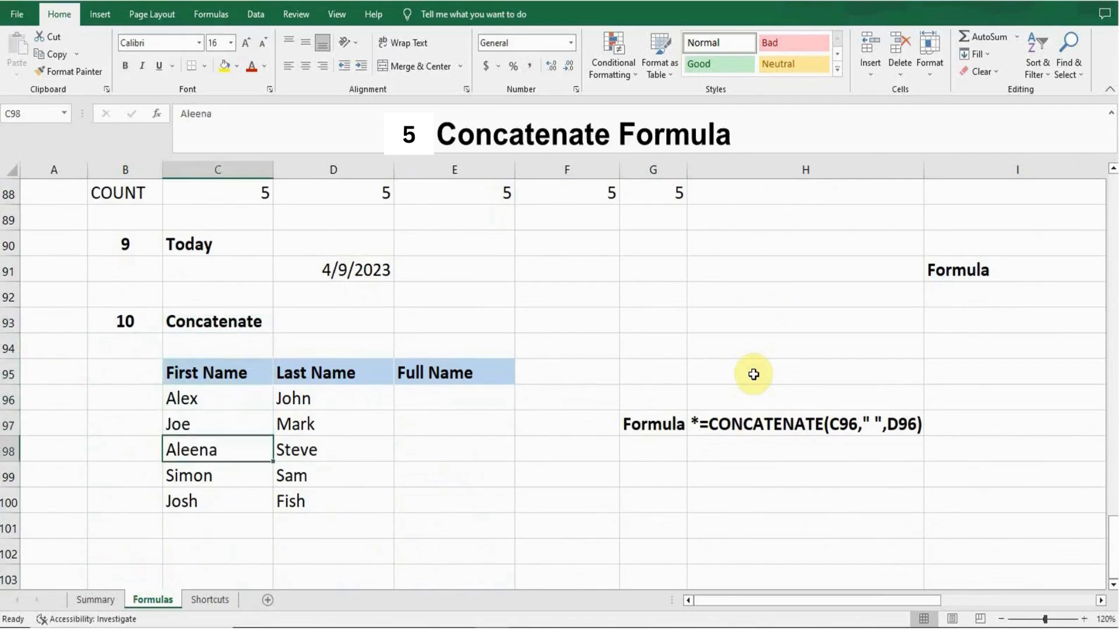
pyautogui.press('Down')
pyautogui.press('Up')
pyautogui.press('Up')
pyautogui.press('Up')
pyautogui.press('Up')
pyautogui.press('Up')
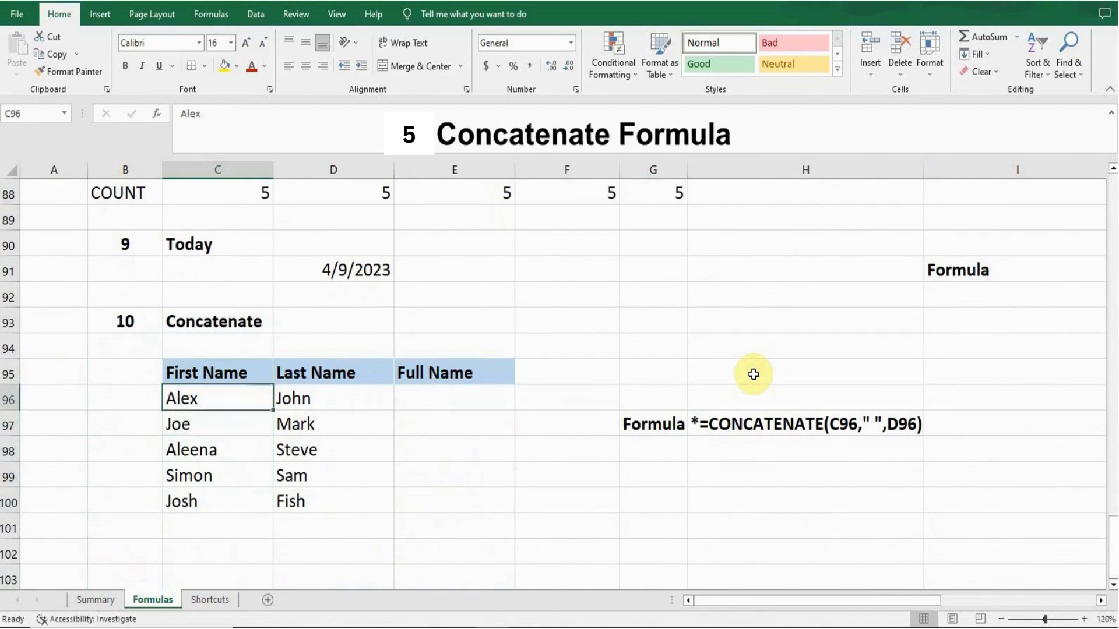
# Examine the Last Name column of the Concatenate table, from its heading in D95 down through the entries.
pyautogui.press('Right')
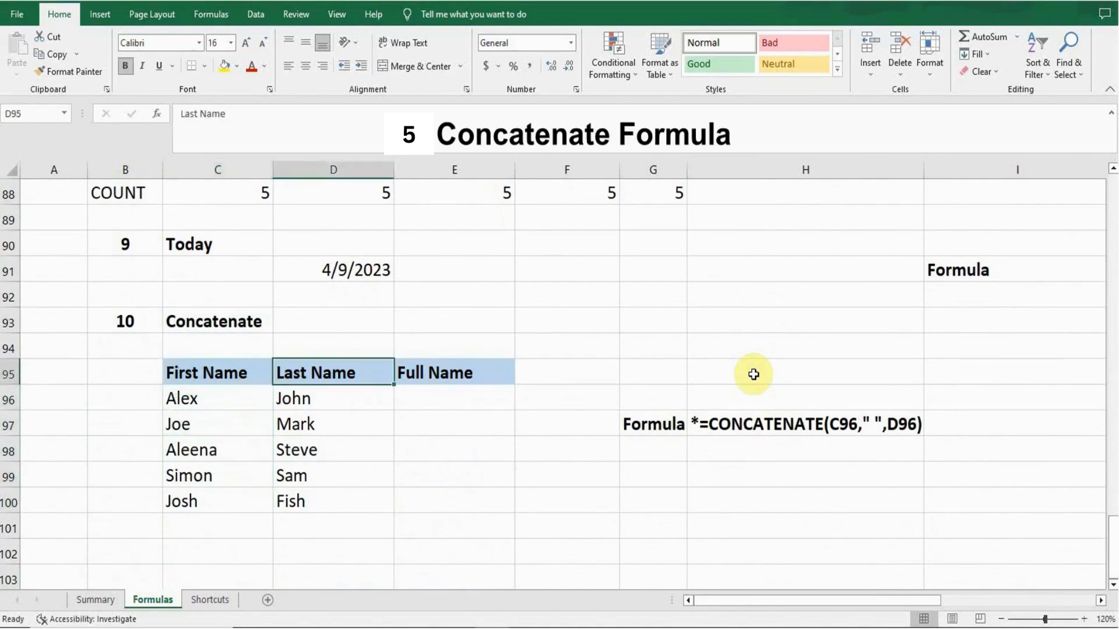
pyautogui.press('Down')
pyautogui.press('Down')
pyautogui.press('Down')
pyautogui.press('Down')
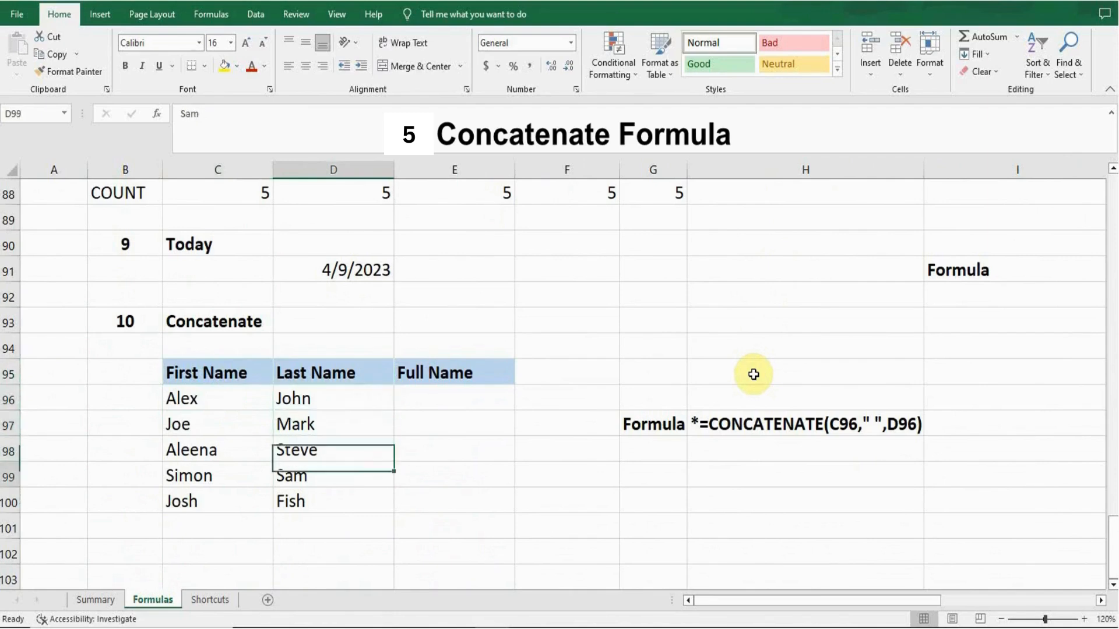
pyautogui.press('Down')
# Enter =CONCATENATE(C96,D96) in E96 to join the first row's first and last names under Full Name.
pyautogui.press('Up')
pyautogui.press('Up')
pyautogui.press('Up')
pyautogui.press('Up')
pyautogui.press('Right')
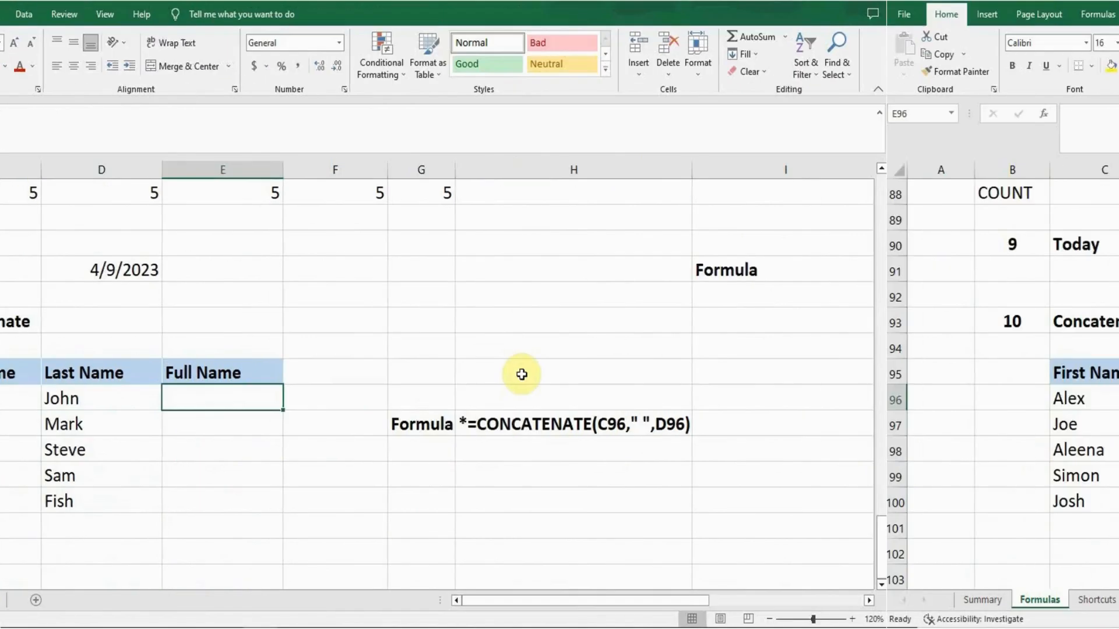
pyautogui.write('=')
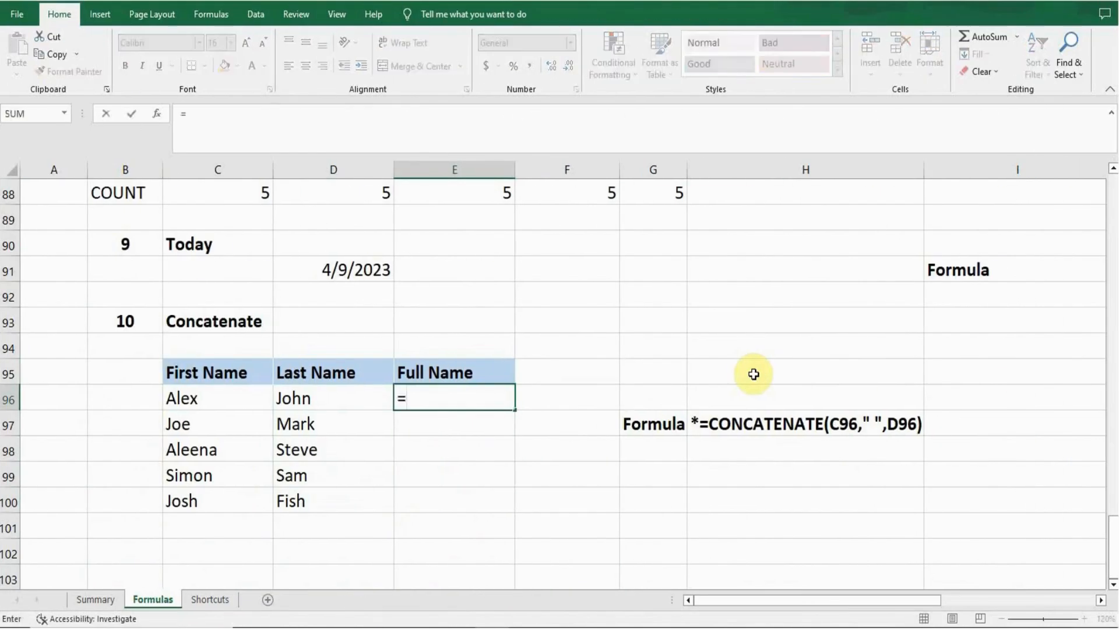
pyautogui.write('conc')
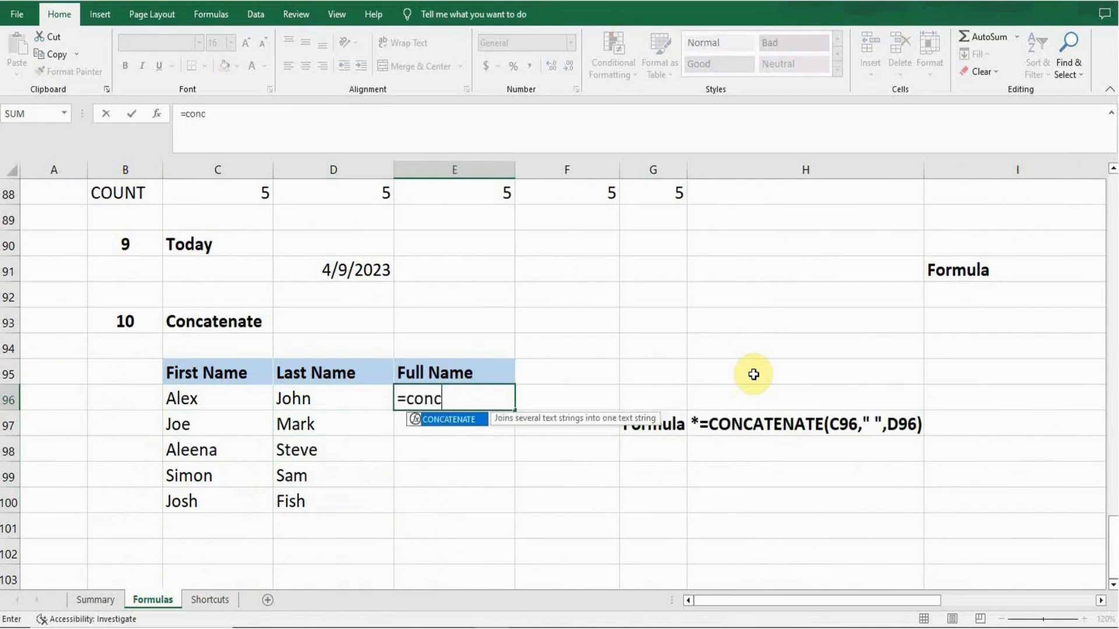
pyautogui.press('Tab')
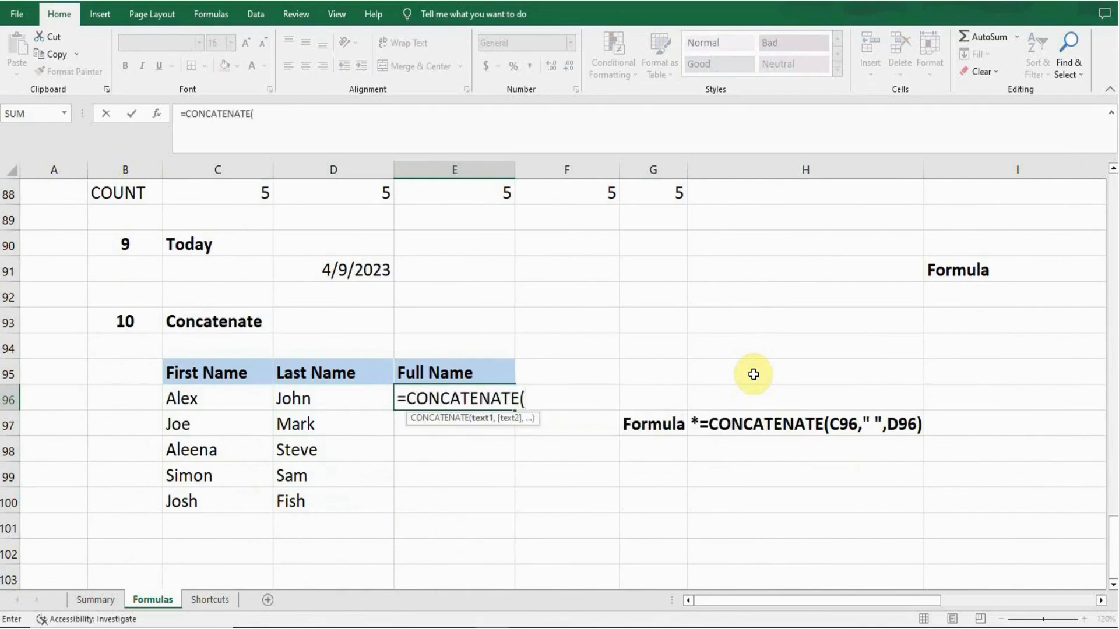
pyautogui.click(219, 399)
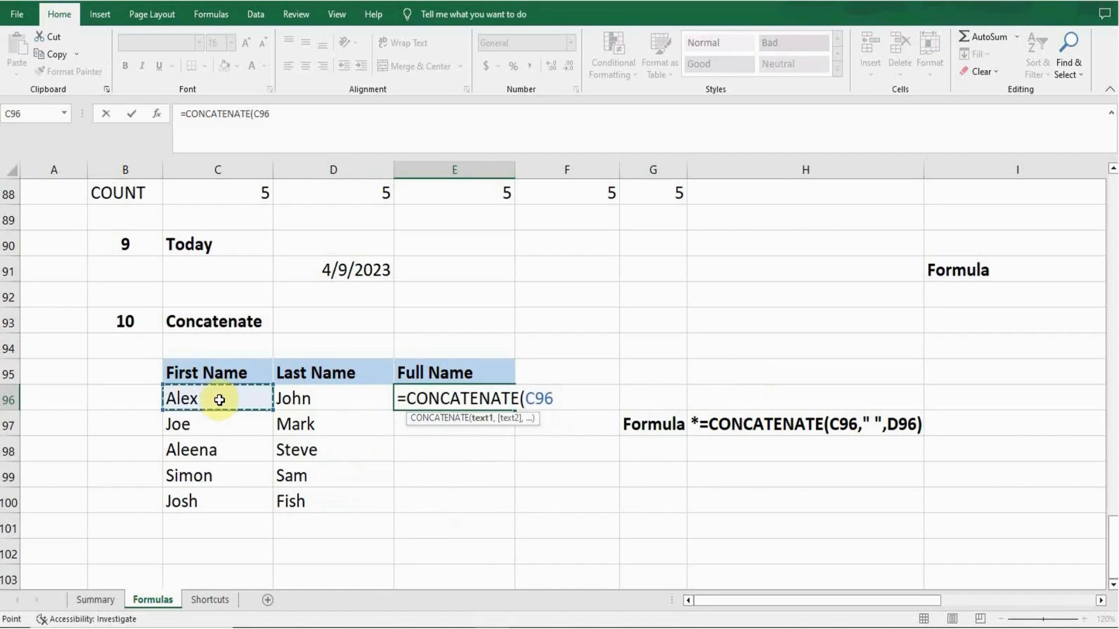
pyautogui.write(',')
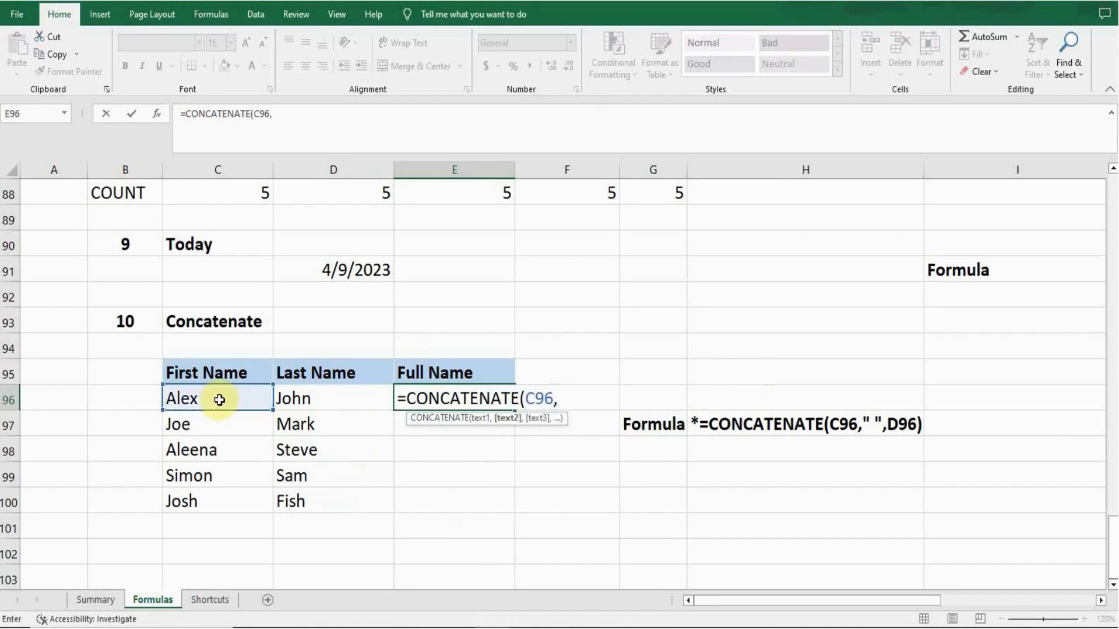
pyautogui.click(317, 404)
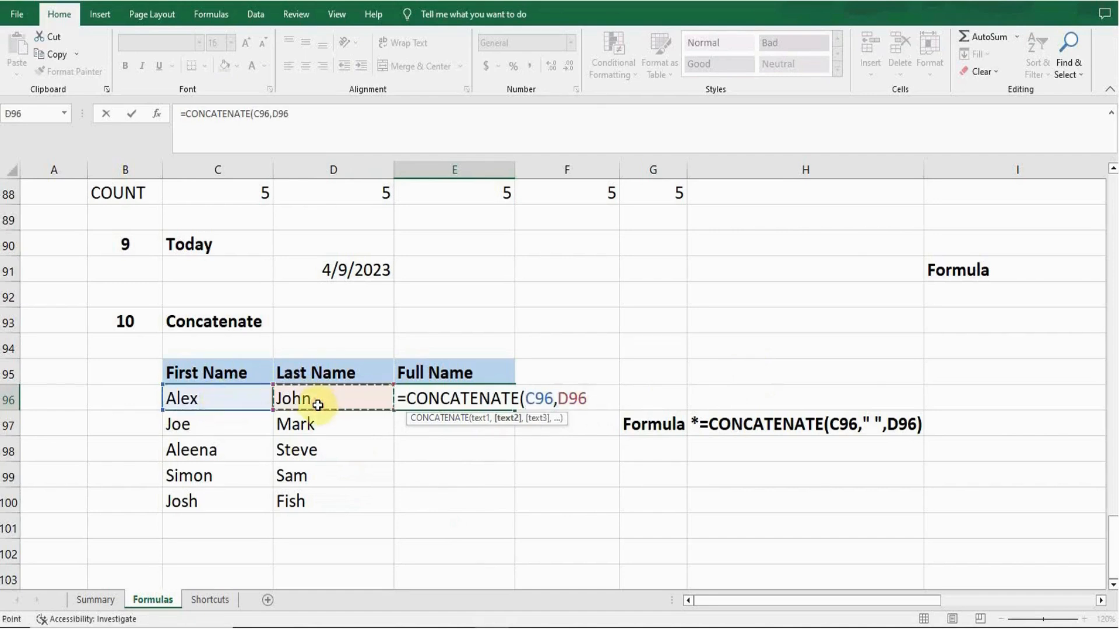
pyautogui.write(')')
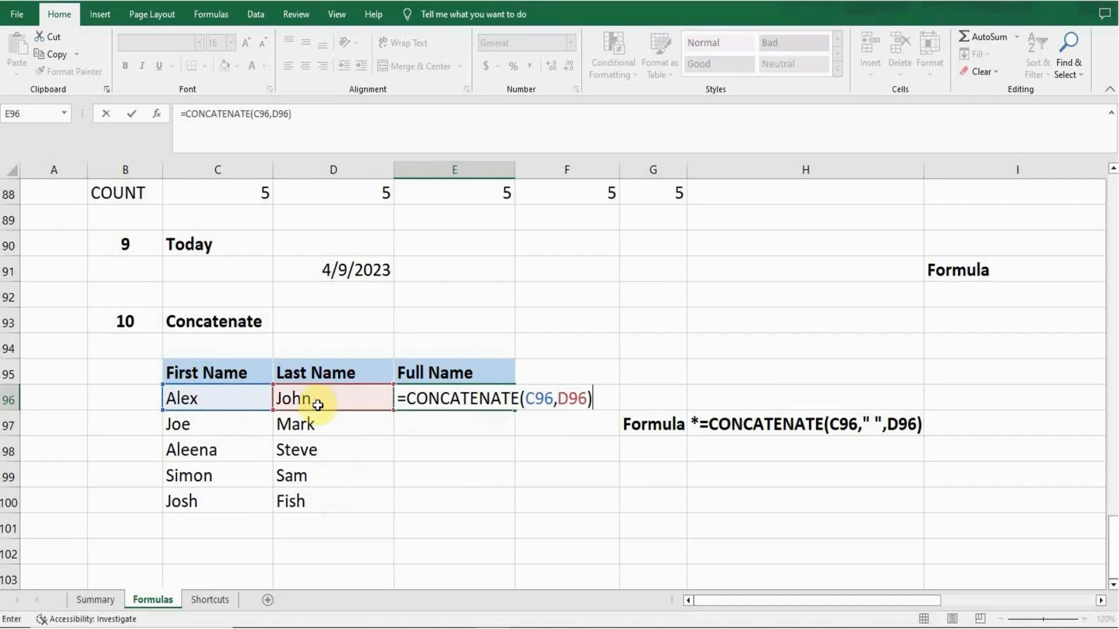
pyautogui.press('Return')
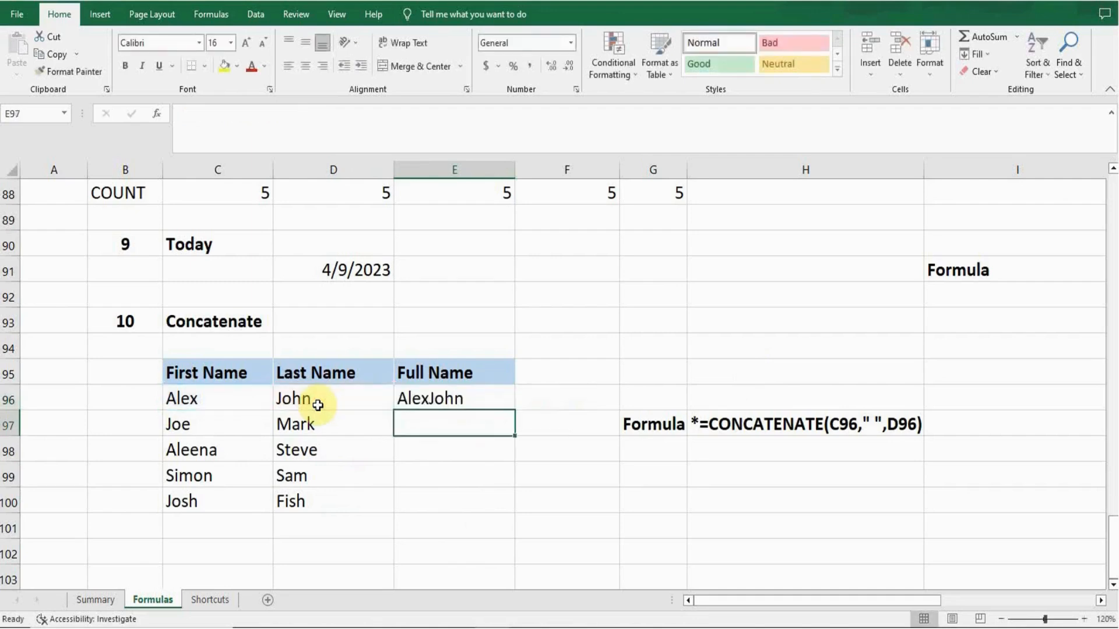
# Add a quoted space between the two references in E96, making the formula =CONCATENATE(C96," ",D96).
pyautogui.press('Up')
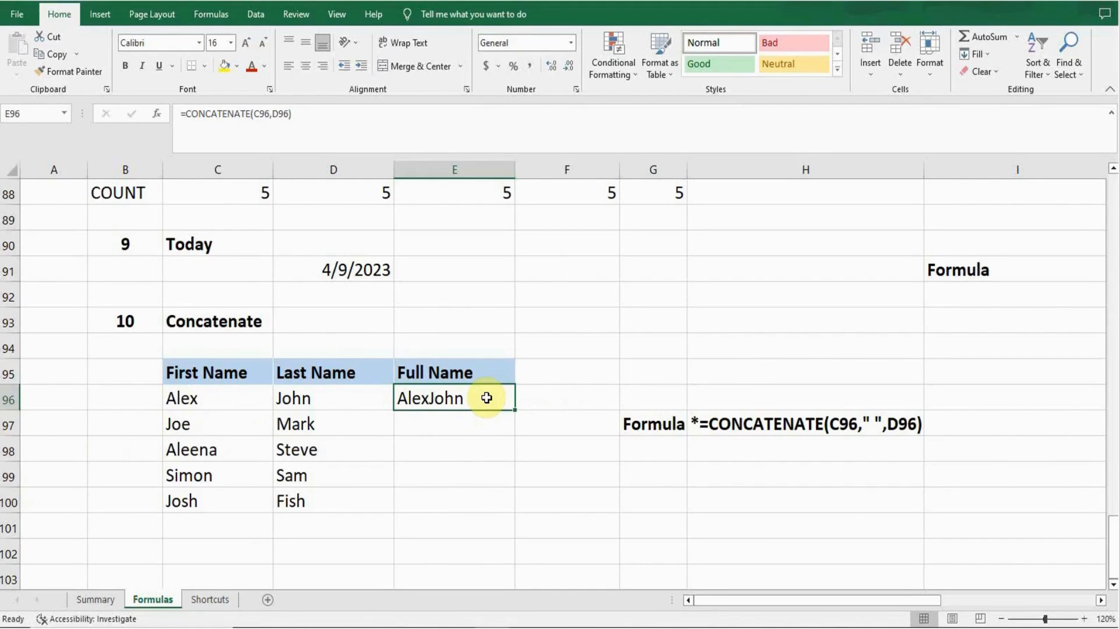
pyautogui.press('Left')
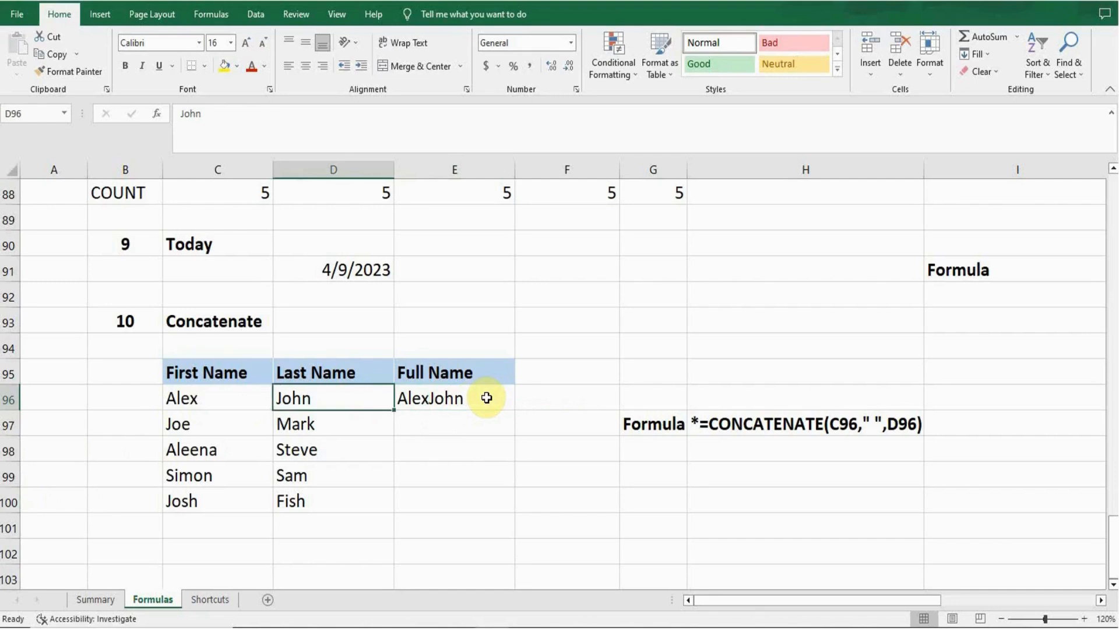
pyautogui.click(487, 398)
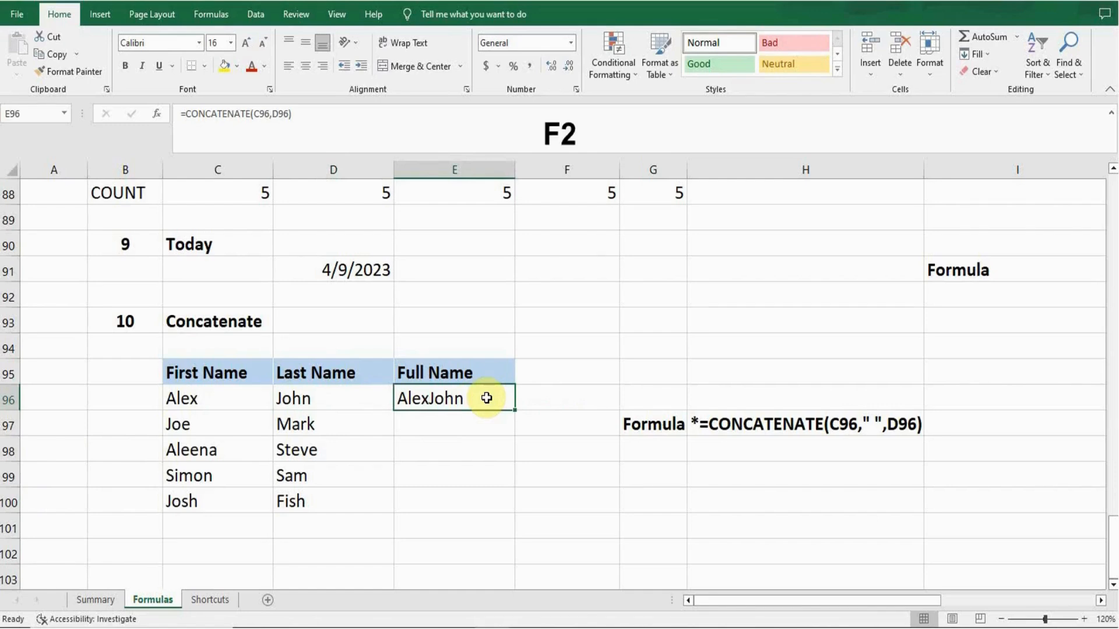
pyautogui.press('F2')
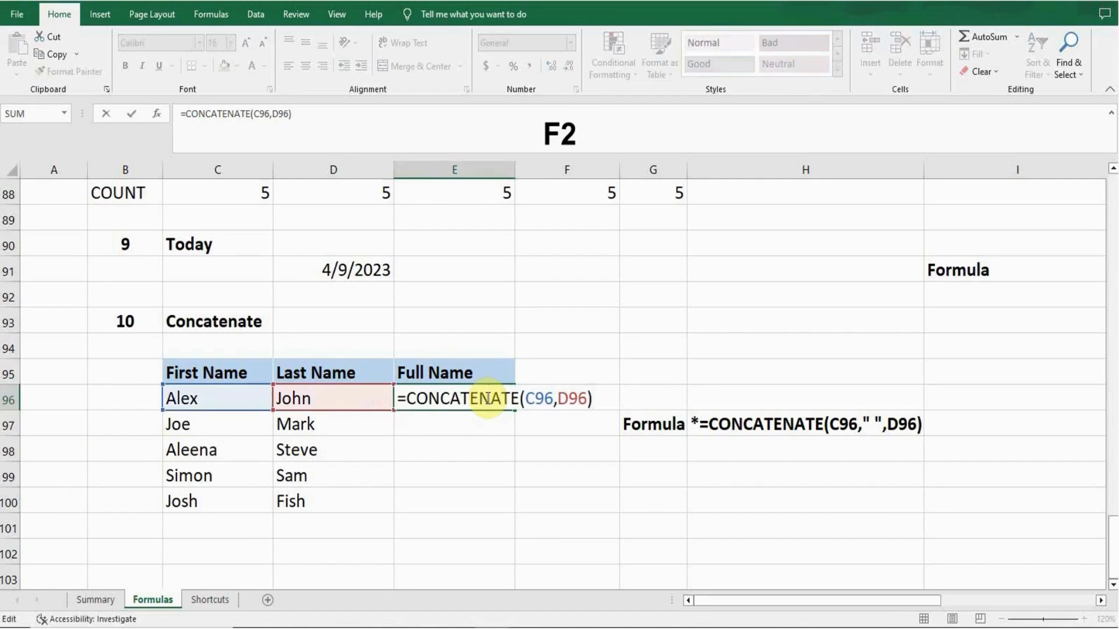
pyautogui.click(557, 402)
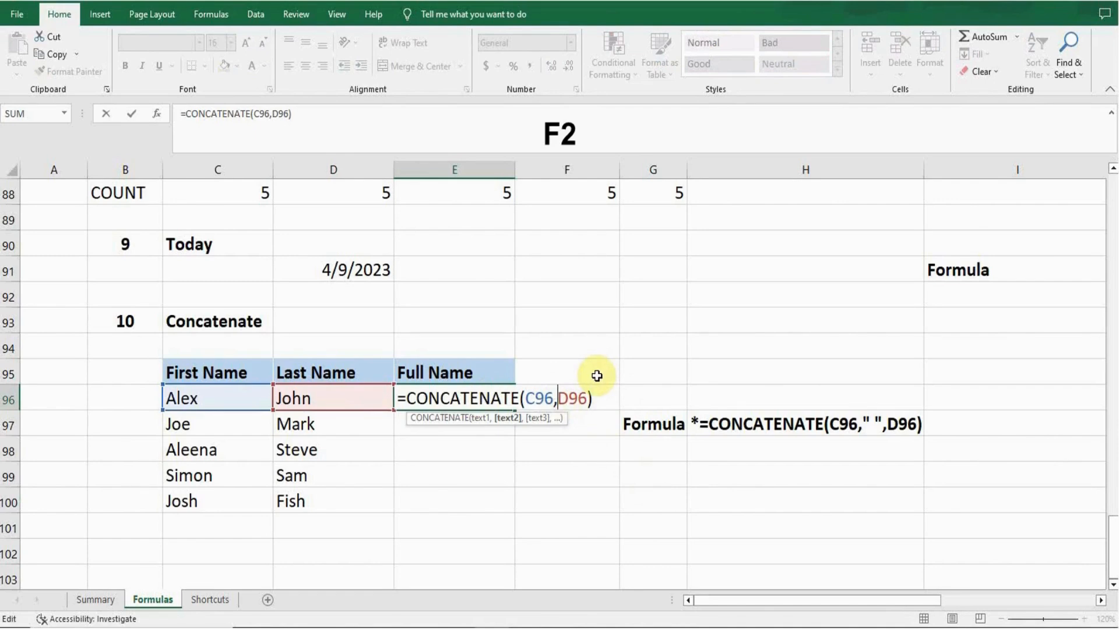
pyautogui.write('"')
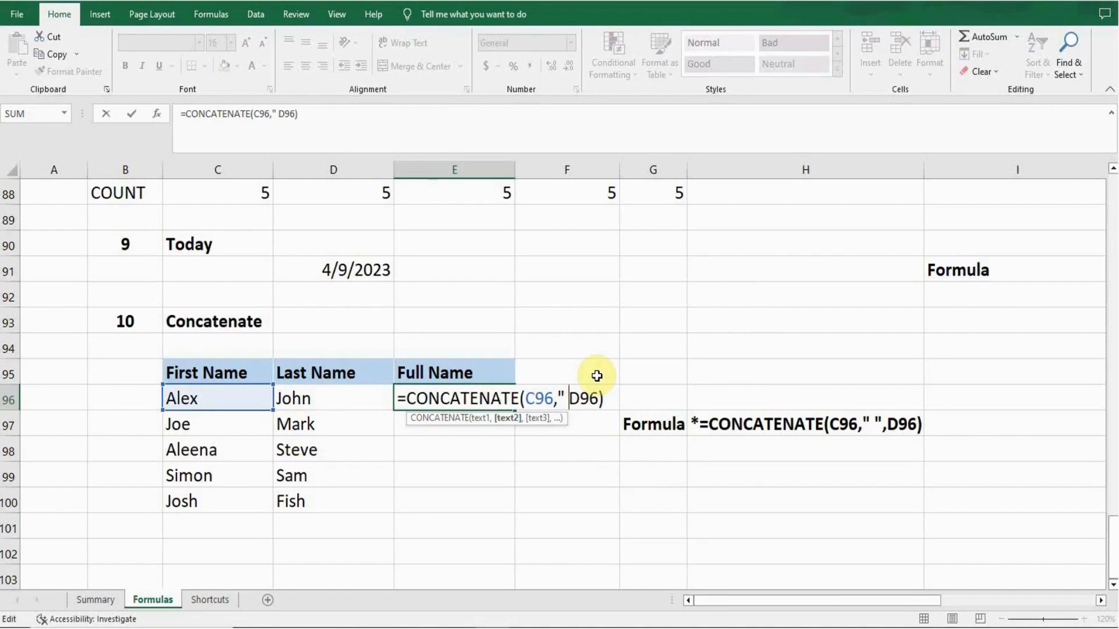
pyautogui.write('",')
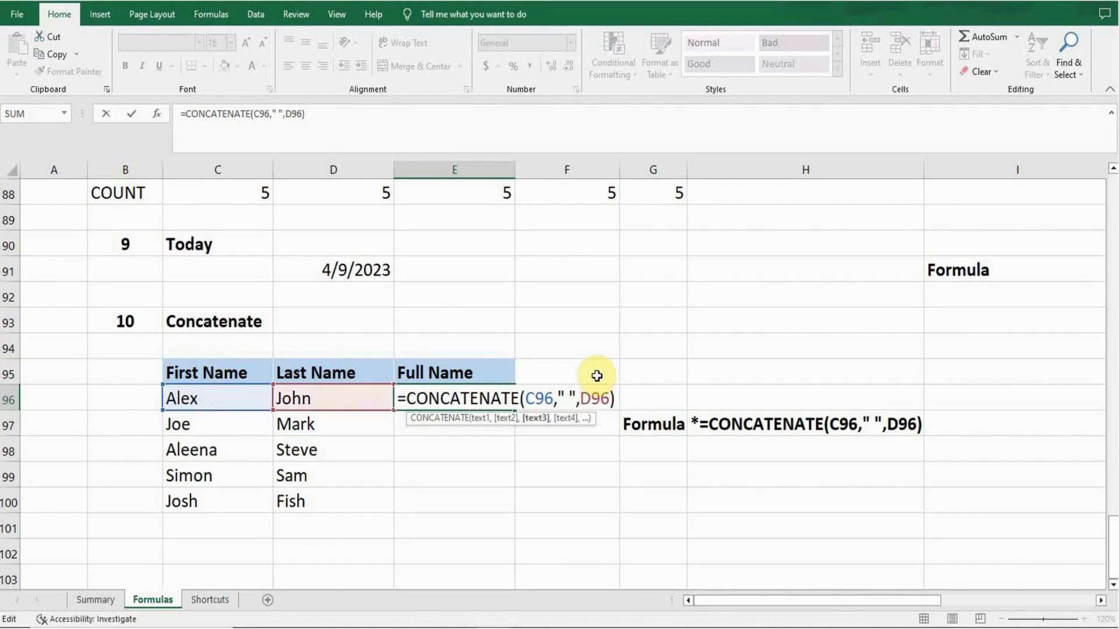
pyautogui.press('Return')
# Review the arguments of the CONCATENATE formula in E96 without changing them.
pyautogui.press('Up')
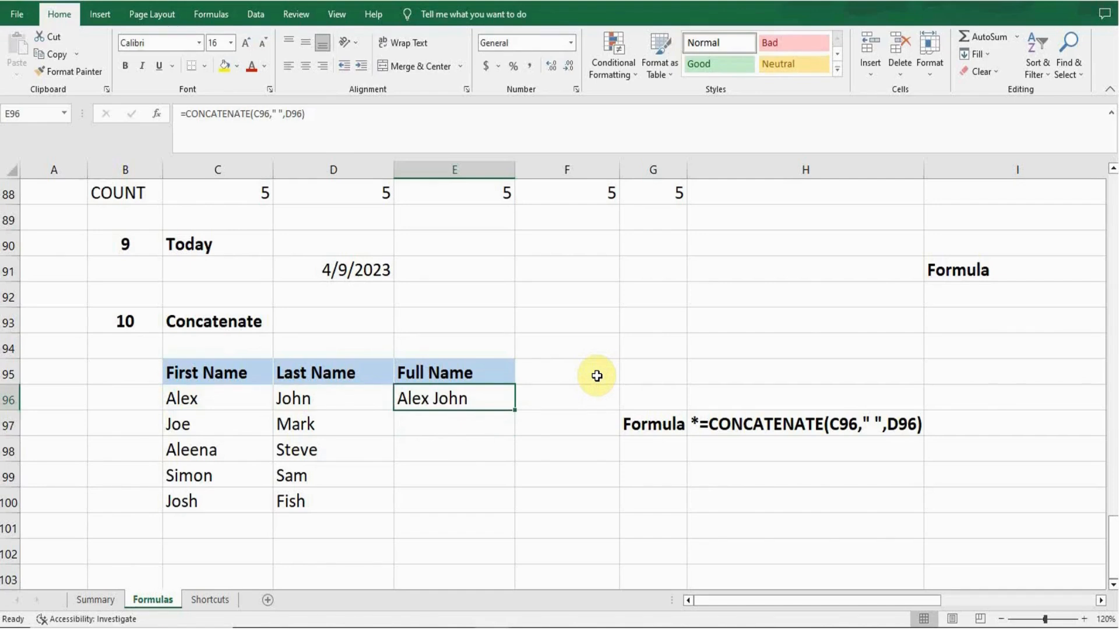
pyautogui.press('F2')
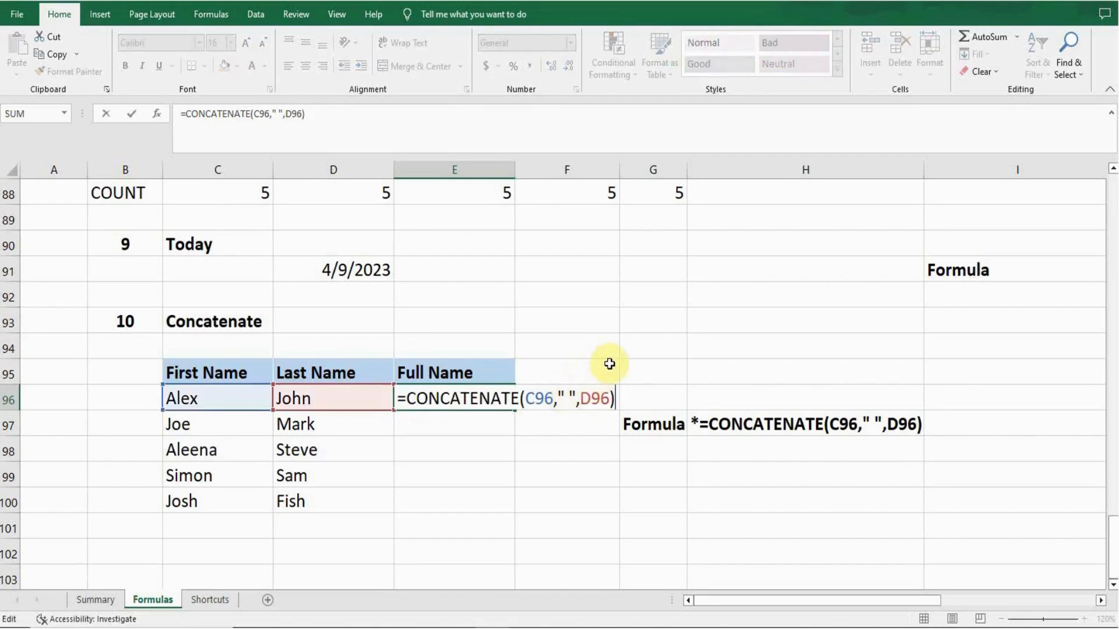
pyautogui.press('Return')
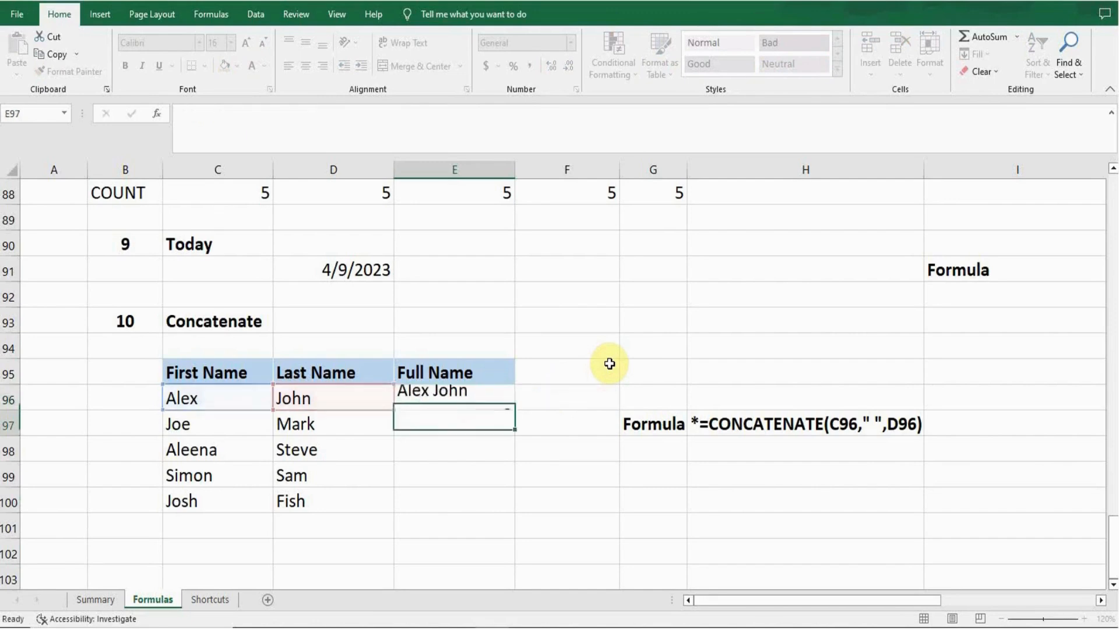
# Fill the CONCATENATE formula from E96 down through E100 to complete the Full Name column.
pyautogui.click(475, 398)
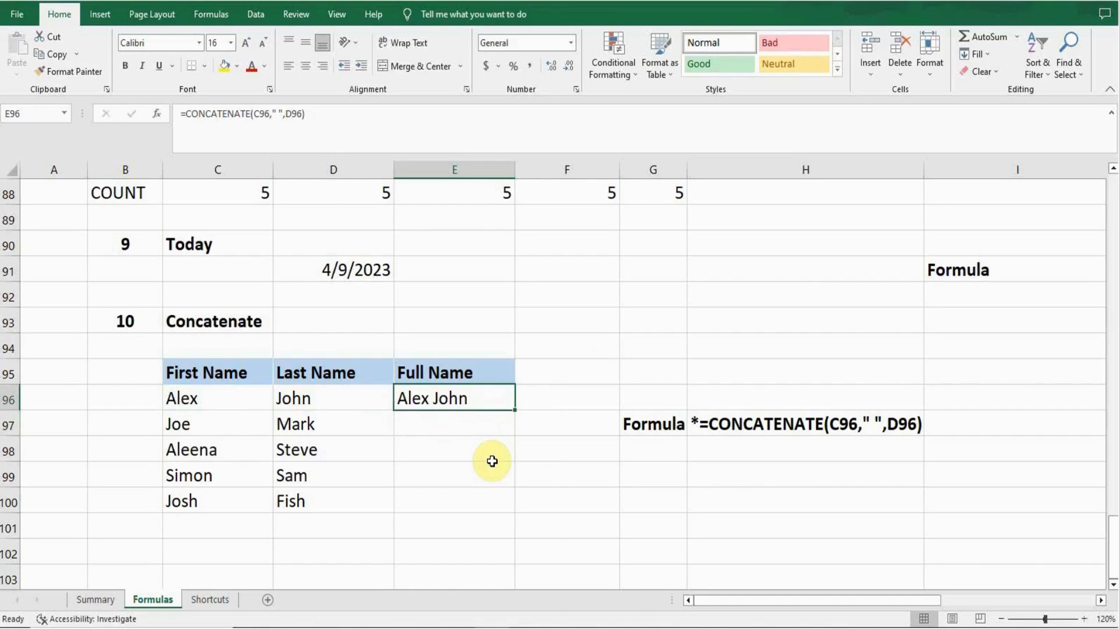
pyautogui.moveTo(514, 409); pyautogui.dragTo(520, 503)
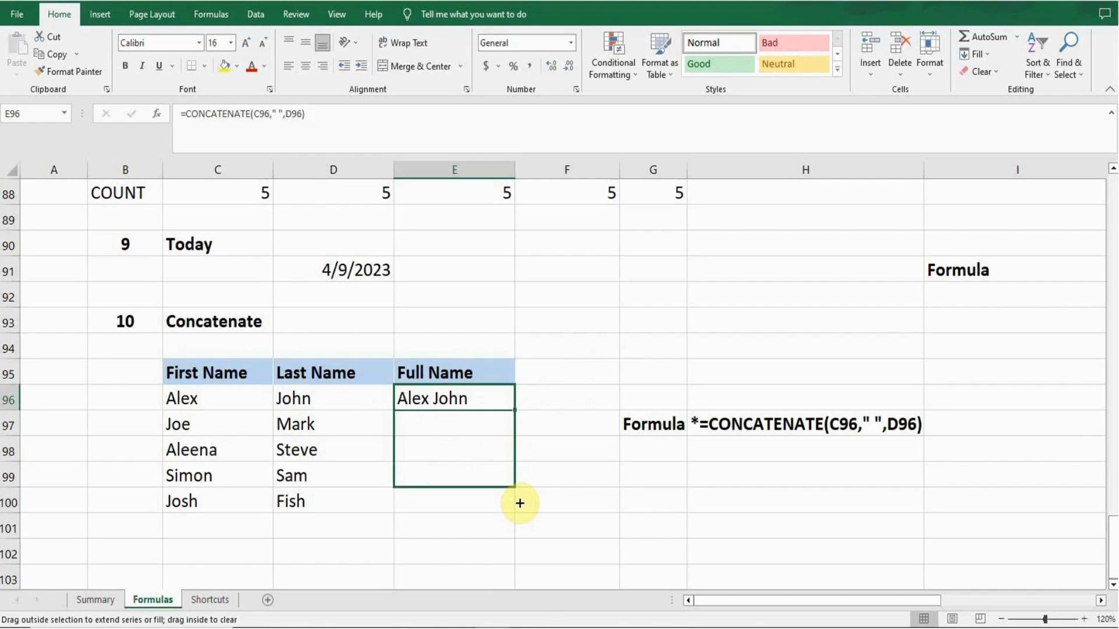
pyautogui.moveTo(519, 503); pyautogui.dragTo(518, 506)
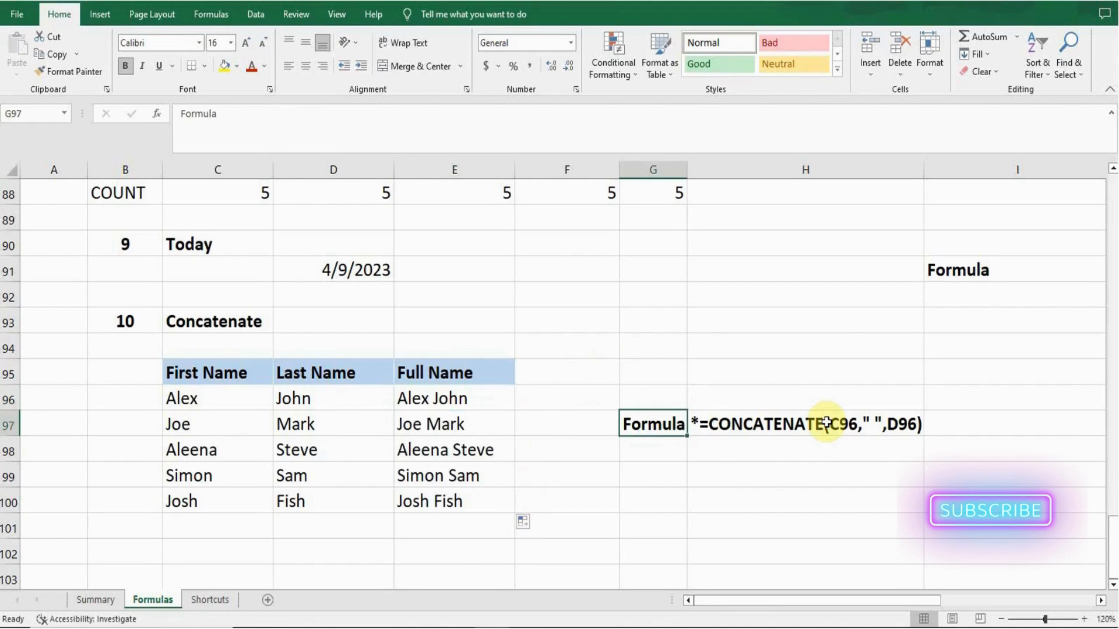